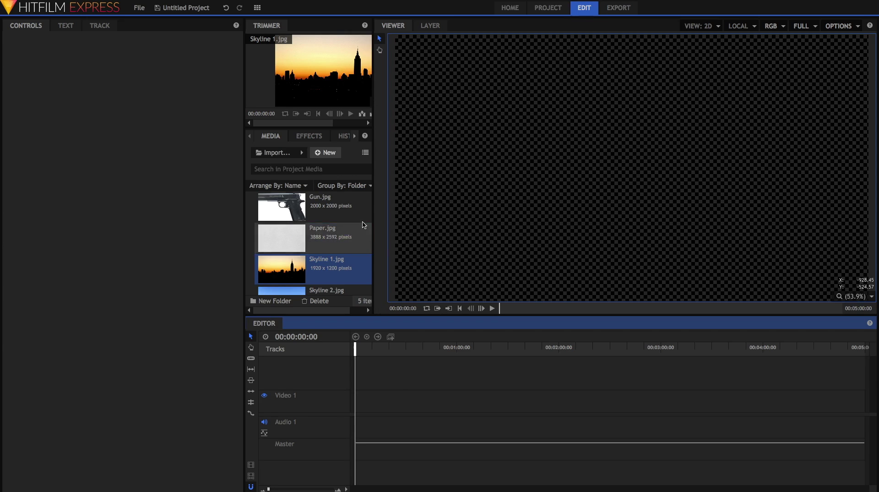
# - Start a new composite shot named 'Skyline Composite' and select its duration seconds field
pyautogui.click(330, 153)
pyautogui.click(333, 164)
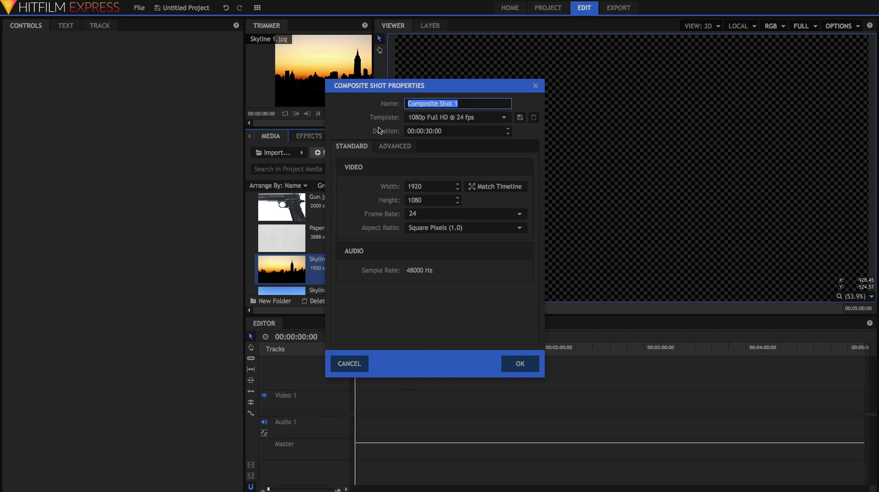
pyautogui.write('Skyline Composite')
pyautogui.click(433, 133)
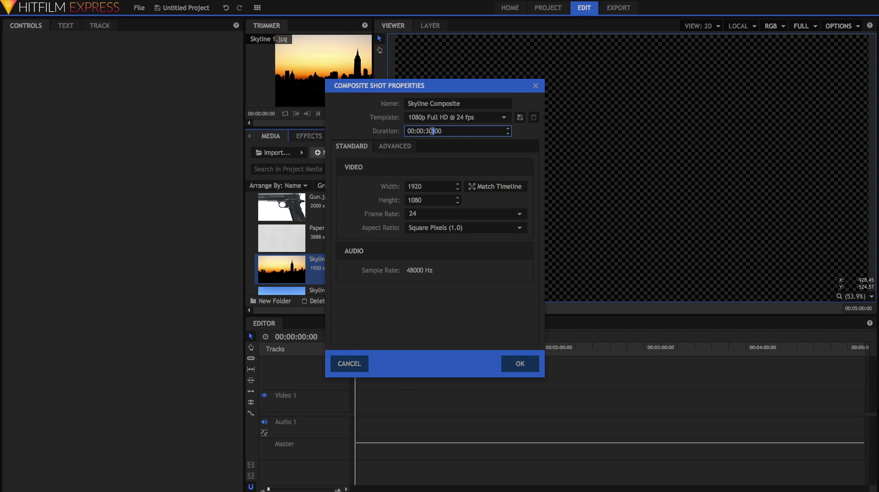
pyautogui.doubleClick(430, 131)
# - Finish the 00:00:05:00 duration and add Skyline 1.jpg to the composite timeline
pyautogui.write('05')
pyautogui.click(520, 363)
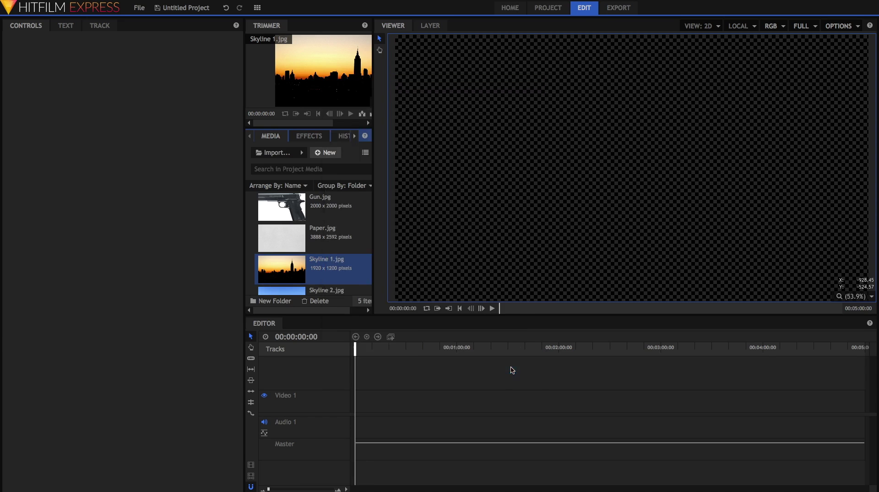
pyautogui.scroll(3, 320, 247)
pyautogui.scroll(-3, 328, 239)
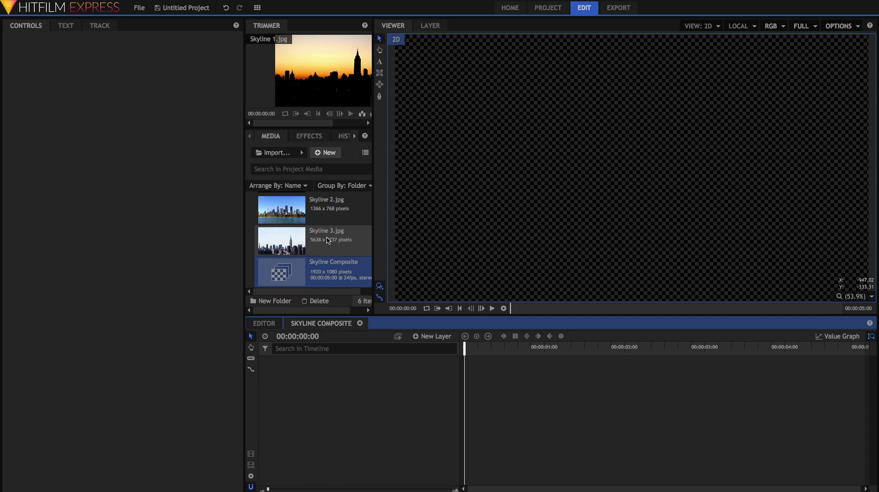
pyautogui.scroll(3, 326, 218)
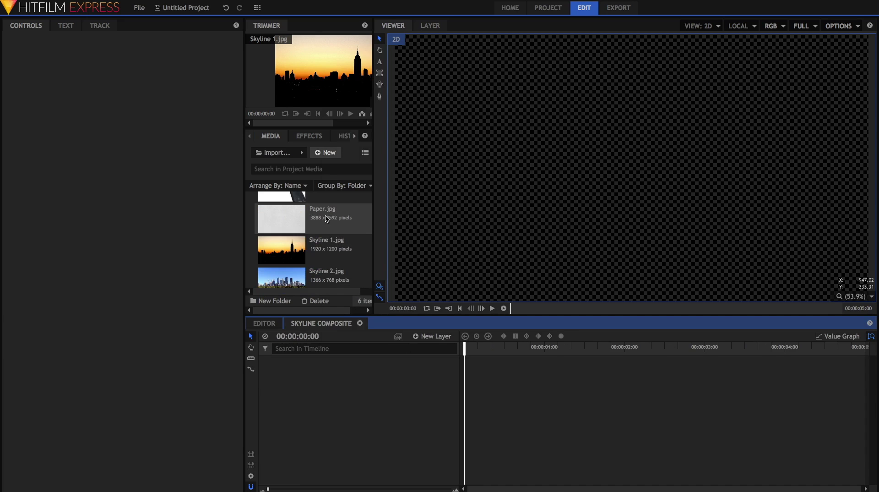
pyautogui.scroll(-3, 331, 242)
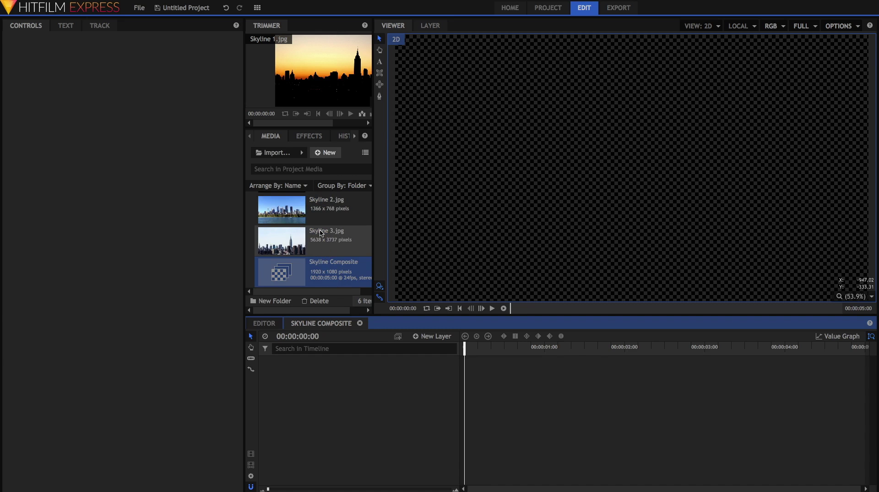
pyautogui.scroll(3, 322, 233)
pyautogui.moveTo(320, 243); pyautogui.dragTo(368, 364)
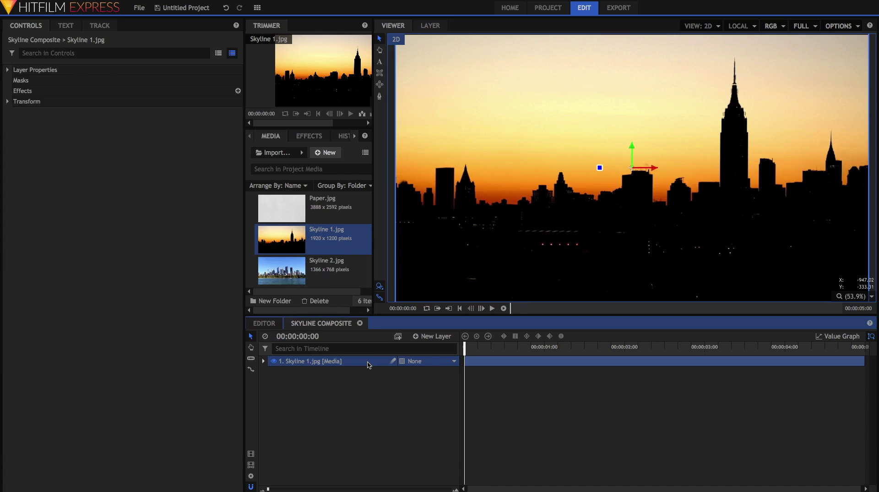
# - Apply the Threshold effect to Skyline 1.jpg and lower it to 13.8%
pyautogui.click(309, 137)
pyautogui.click(304, 151)
pyautogui.write('thres')
pyautogui.doubleClick(289, 190)
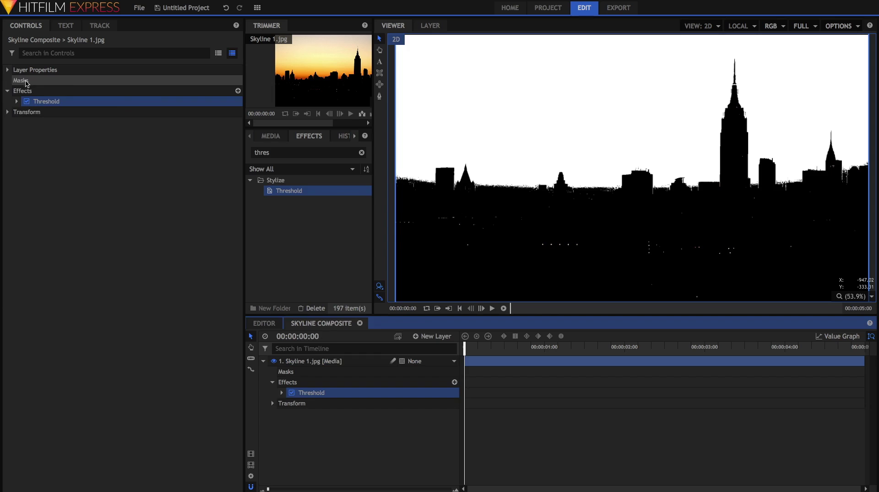
pyautogui.click(16, 101)
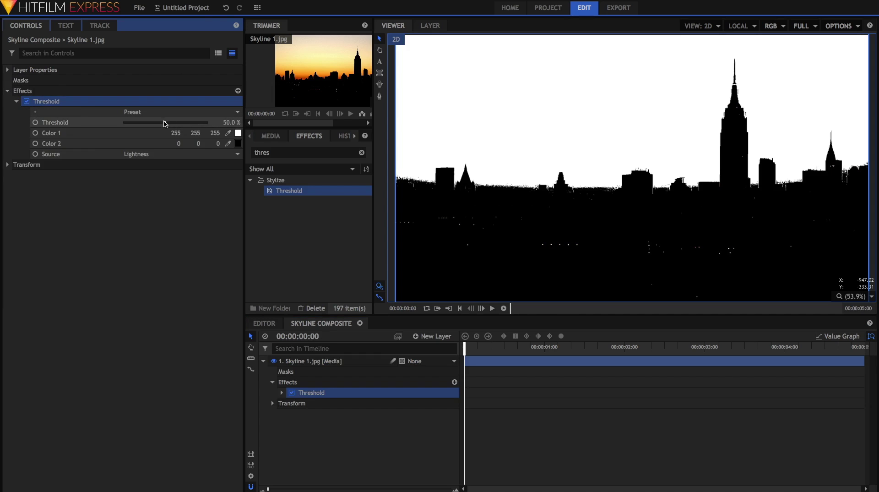
pyautogui.moveTo(164, 122); pyautogui.dragTo(136, 124)
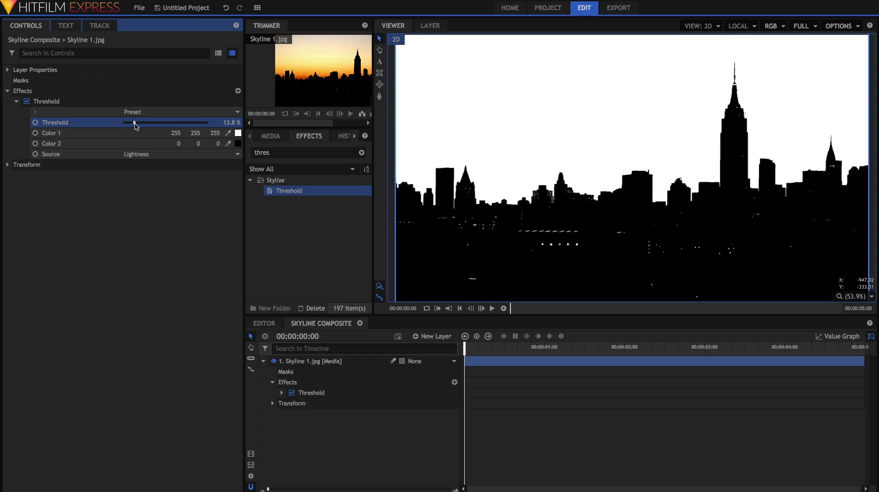
# - Move the silhouette layer down in the frame and select Skyline 3.jpg in the media
pyautogui.click(631, 146)
pyautogui.moveTo(630, 147); pyautogui.dragTo(636, 205)
pyautogui.click(271, 136)
# - Add Skyline 3.jpg as a new top layer and temporarily hide it
pyautogui.click(332, 368)
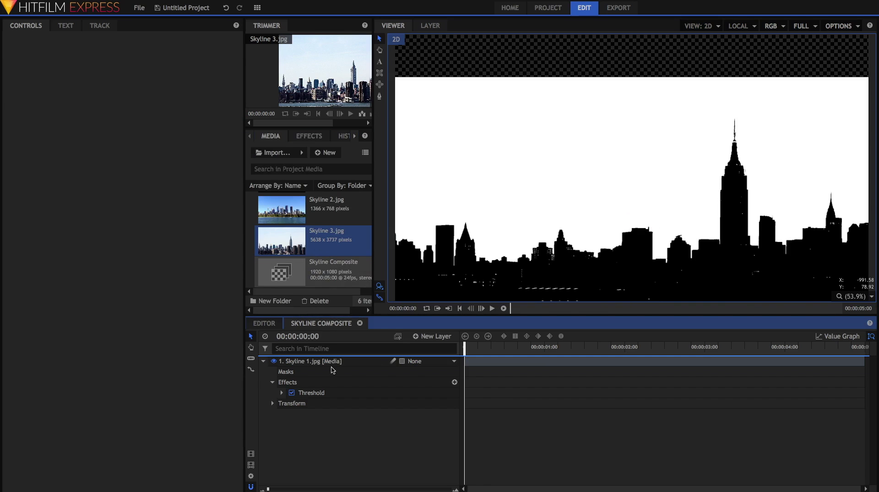
pyautogui.moveTo(333, 370); pyautogui.dragTo(333, 370)
pyautogui.click(275, 361)
# - Mirror the Skyline 1 silhouette by setting its Scale X to -100%
pyautogui.click(285, 371)
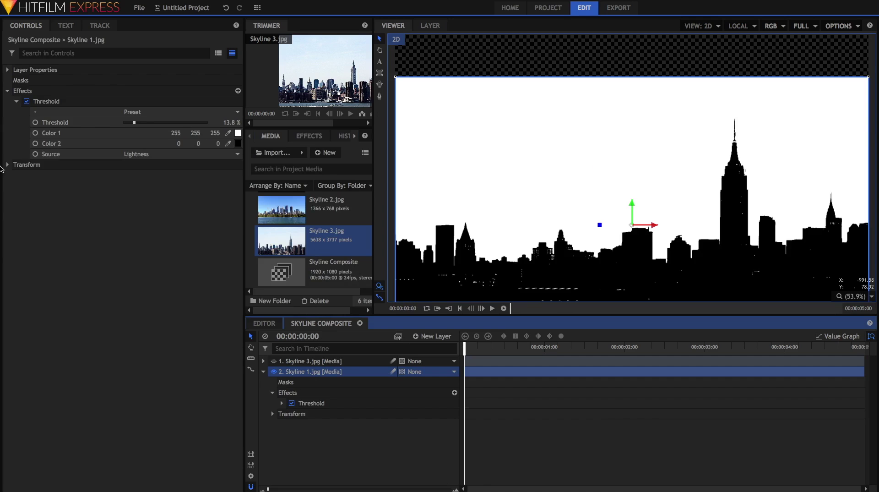
pyautogui.click(8, 164)
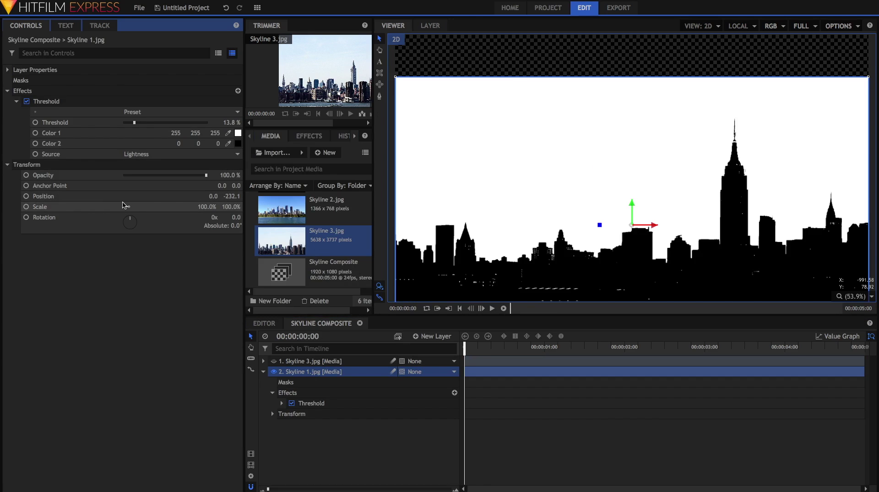
pyautogui.click(182, 207)
pyautogui.click(205, 207)
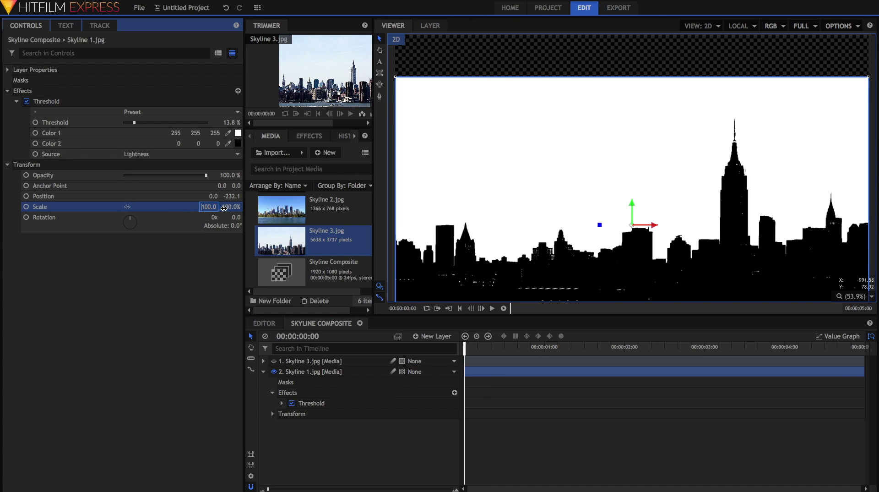
pyautogui.write('-')
pyautogui.press('Return')
# - Show Skyline 3 again and scale it down to 38%
pyautogui.click(274, 361)
pyautogui.click(294, 362)
pyautogui.click(13, 103)
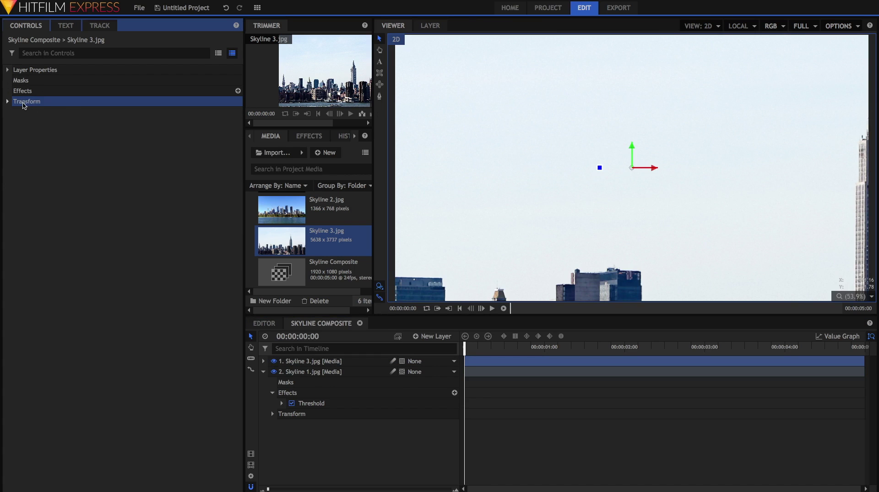
pyautogui.click(8, 101)
pyautogui.moveTo(212, 143); pyautogui.dragTo(183, 144)
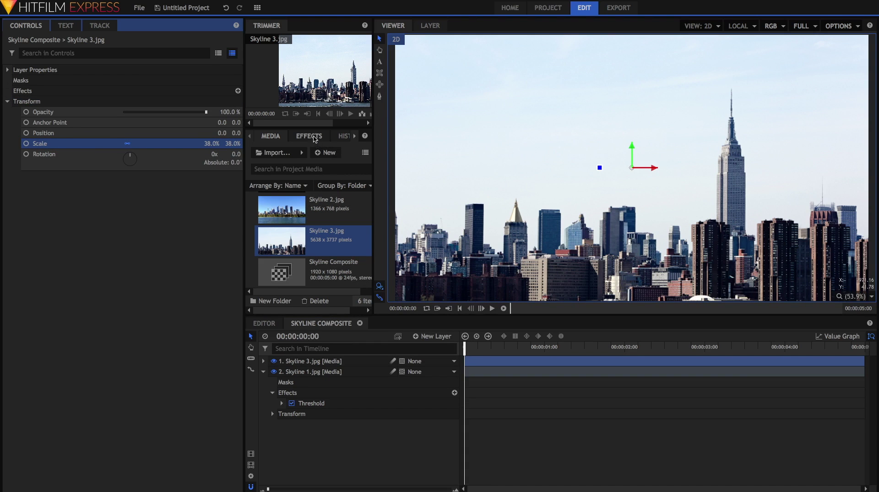
# - Apply Hue, Saturation & Lightness and Curves effects to Skyline 3
pyautogui.click(315, 137)
pyautogui.doubleClick(300, 151)
pyautogui.write('hu')
pyautogui.moveTo(83, 96); pyautogui.dragTo(84, 96)
pyautogui.doubleClick(300, 152)
pyautogui.write('curv')
pyautogui.moveTo(285, 190); pyautogui.dragTo(128, 108)
# - Drop Skyline 3's saturation to -84 and expand an enlarged Curves graph
pyautogui.click(17, 101)
pyautogui.click(26, 112)
pyautogui.moveTo(165, 132); pyautogui.dragTo(30, 136)
pyautogui.click(16, 102)
pyautogui.click(17, 112)
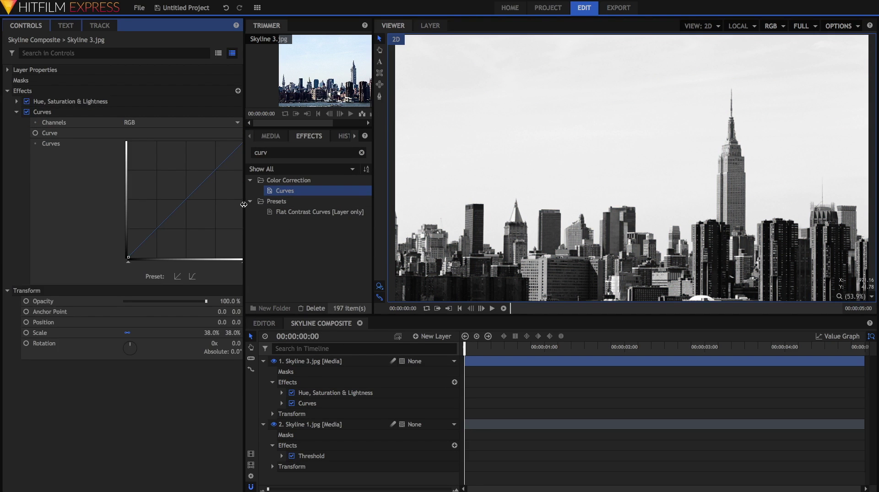
pyautogui.moveTo(244, 203); pyautogui.dragTo(264, 203)
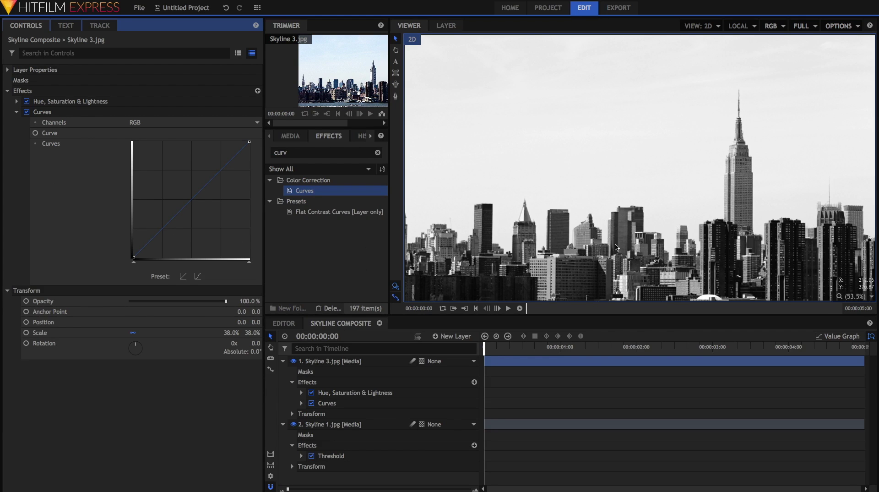
# - Finish the S-curve contrast and set Skyline 3's blend mode to Multiply
pyautogui.click(183, 276)
pyautogui.click(8, 70)
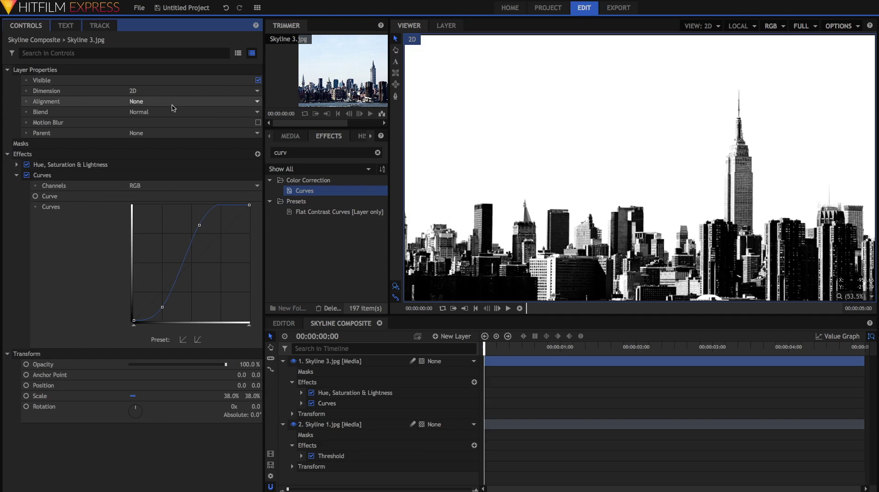
pyautogui.click(176, 111)
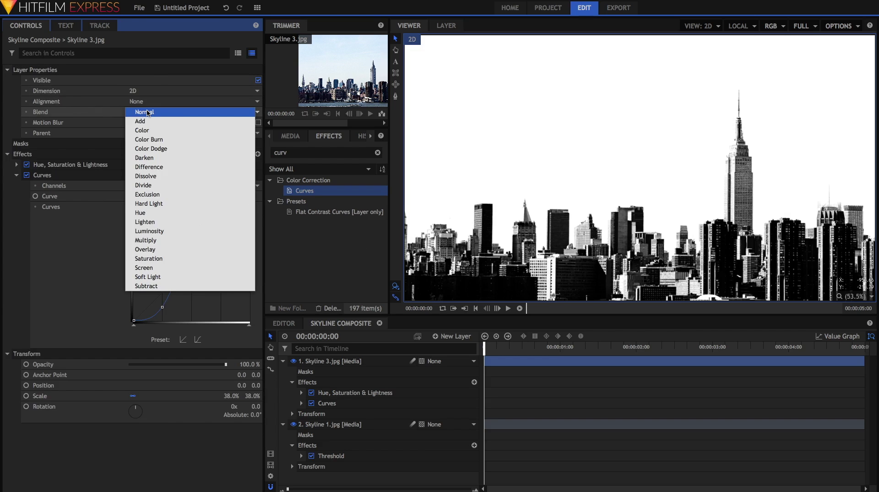
pyautogui.click(156, 239)
# - Raise Skyline 3, scale it to 61%, and add Skyline 2.jpg as the top layer
pyautogui.moveTo(640, 148); pyautogui.dragTo(640, 97)
pyautogui.moveTo(231, 396); pyautogui.dragTo(257, 395)
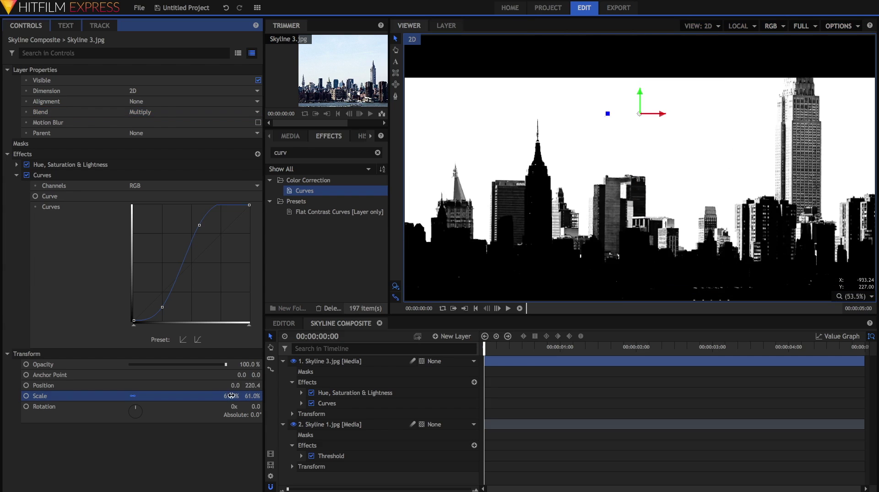
pyautogui.moveTo(640, 96); pyautogui.dragTo(640, 65)
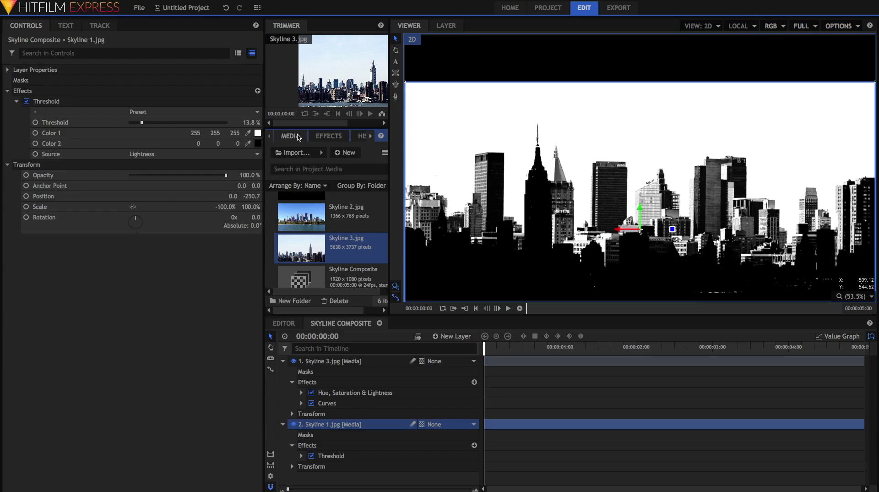
pyautogui.moveTo(321, 215); pyautogui.dragTo(334, 362)
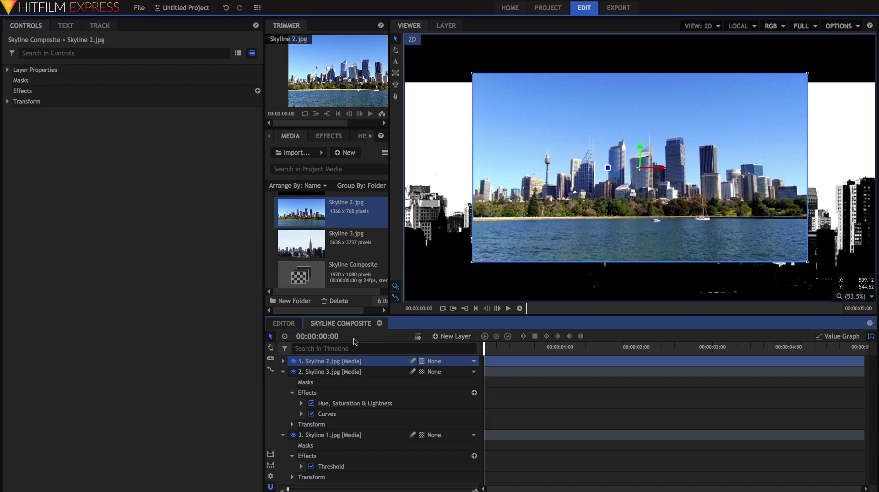
# - Copy Skyline 3's Hue, Saturation & Lightness and Curves effects onto Skyline 2
pyautogui.click(329, 136)
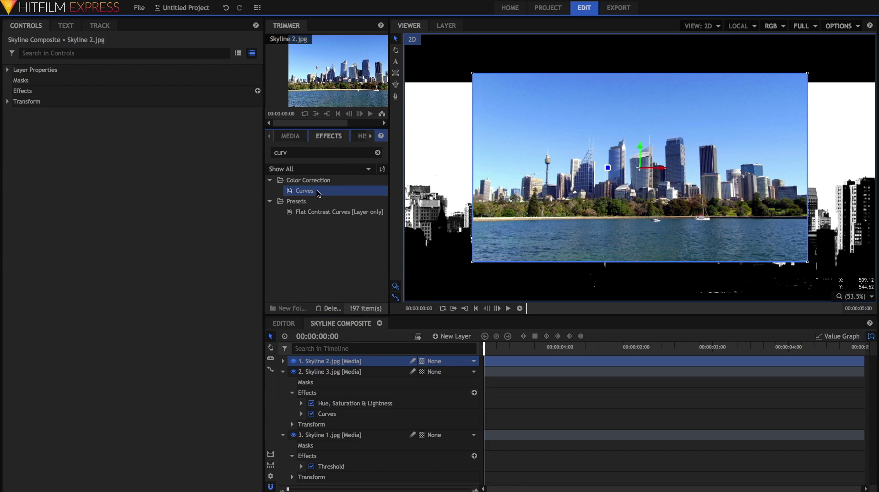
pyautogui.click(339, 403)
pyautogui.keyDown('shift'); pyautogui.click(320, 414); pyautogui.keyUp('shift')
pyautogui.click(324, 361)
pyautogui.hotkey('ctrl', 'v')
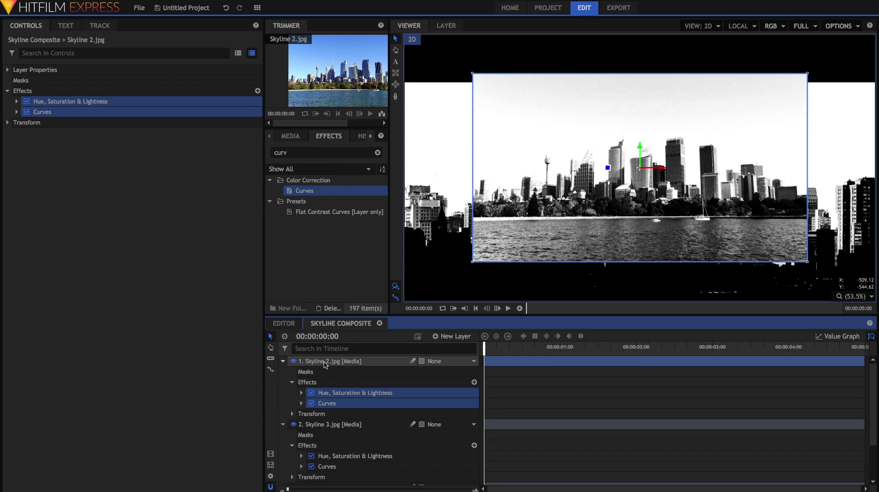
# - Steepen Skyline 2's curve for more contrast and set its blend to Overlay
pyautogui.click(17, 111)
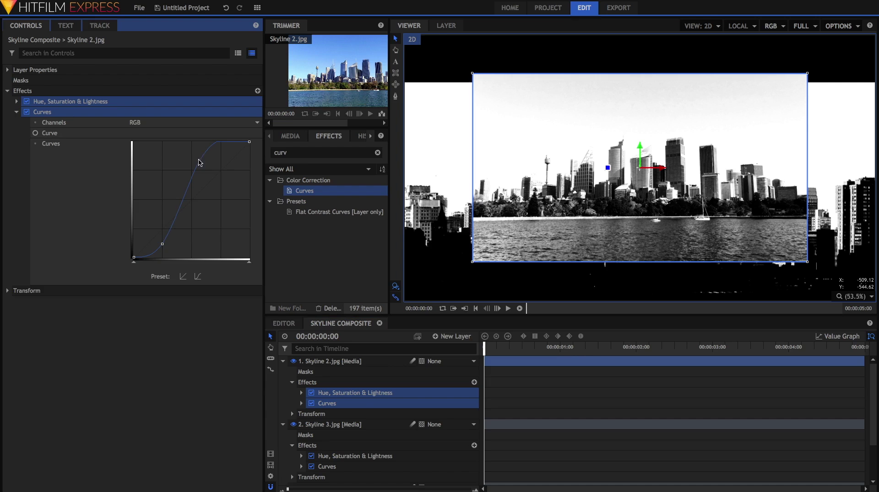
pyautogui.moveTo(200, 162); pyautogui.dragTo(186, 160)
pyautogui.click(12, 71)
pyautogui.click(7, 70)
pyautogui.click(166, 112)
pyautogui.click(160, 250)
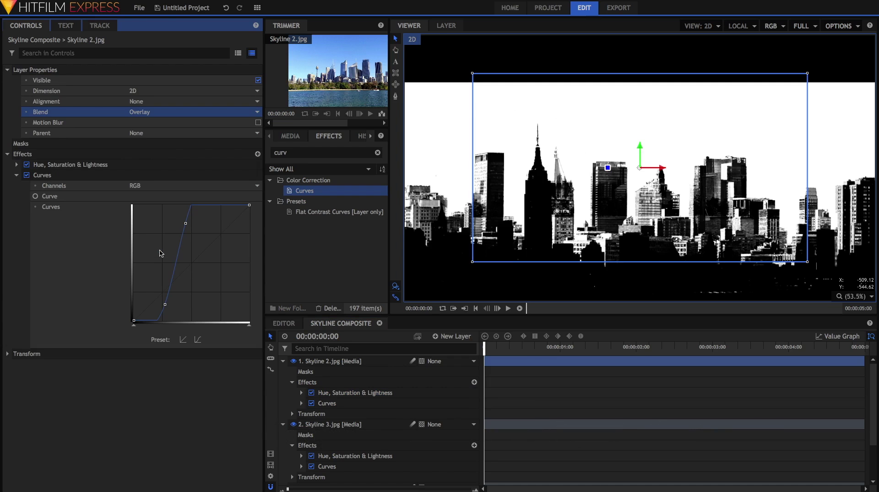
# - Scale Skyline 2 to 168%, undoing an accidental position shift
pyautogui.click(33, 353)
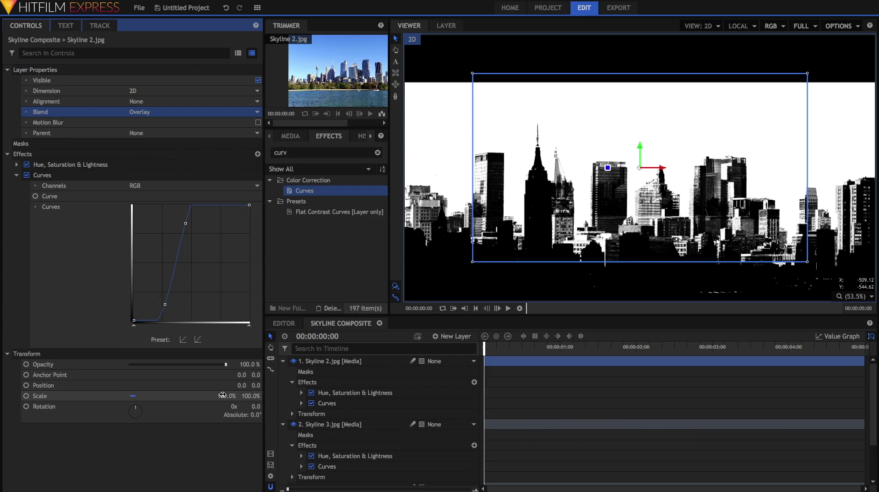
pyautogui.moveTo(222, 394); pyautogui.dragTo(254, 394)
pyautogui.moveTo(662, 168)
pyautogui.mouseDown()
pyautogui.moveTo(672, 170)
pyautogui.moveTo(655, 176)
pyautogui.moveTo(674, 180)
pyautogui.mouseUp()
pyautogui.hotkey('ctrl', 'z')
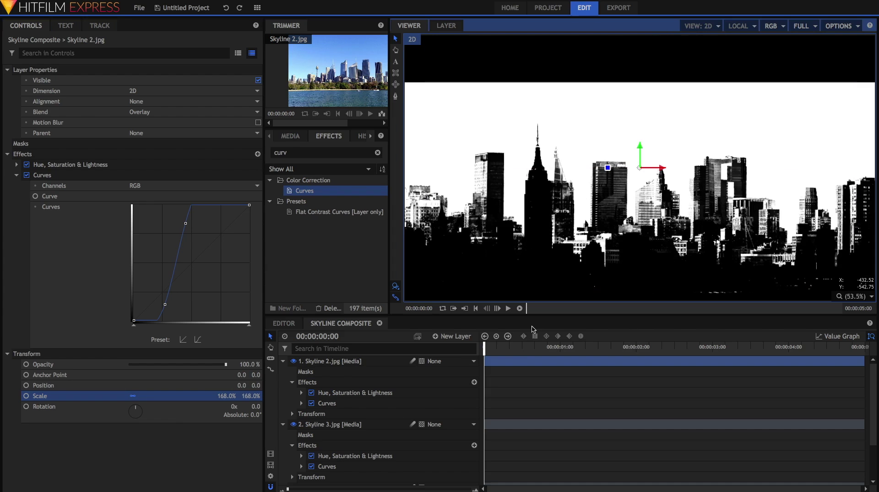
# - Hide Skyline 2 and Skyline 3, then scale the Skyline 1 silhouette to 109%
pyautogui.click(305, 364)
pyautogui.click(294, 361)
pyautogui.click(293, 424)
pyautogui.scroll(-2, 366, 412)
pyautogui.click(330, 437)
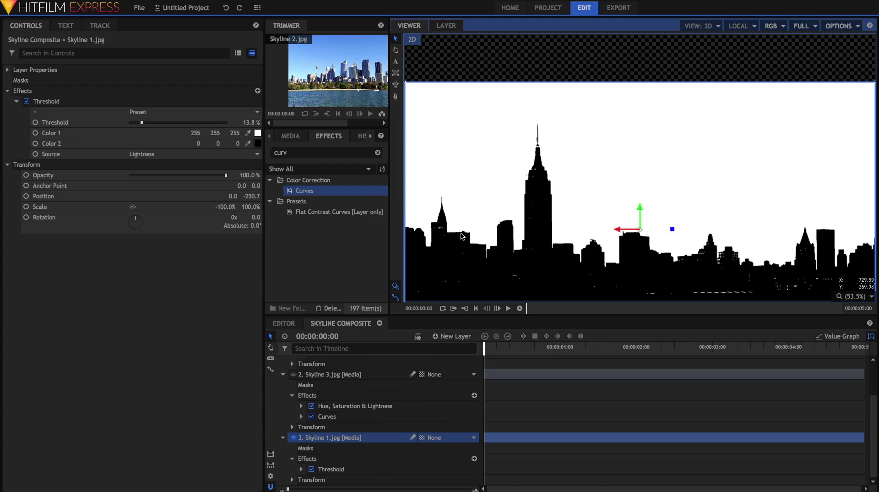
pyautogui.click(185, 211)
pyautogui.moveTo(251, 207); pyautogui.dragTo(258, 207)
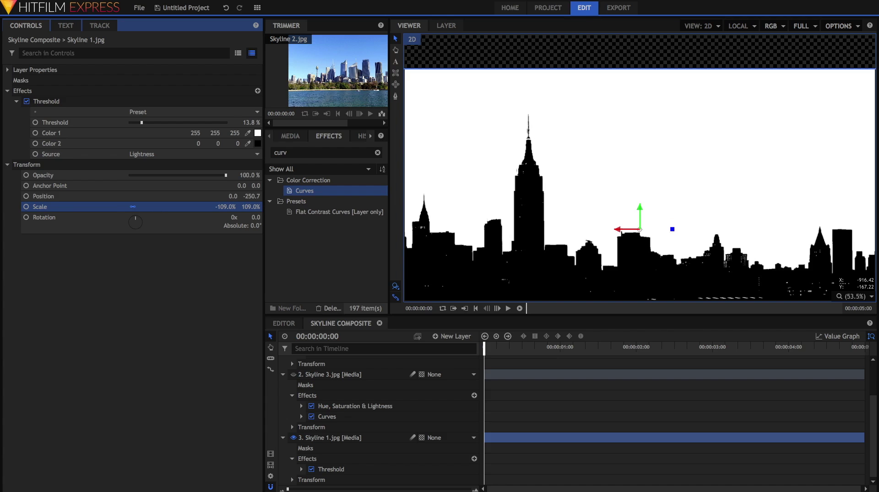
# - Keyframe the silhouette's X position from -46.7 at start to -28.0 at the end, then preview
pyautogui.moveTo(627, 228); pyautogui.dragTo(616, 229)
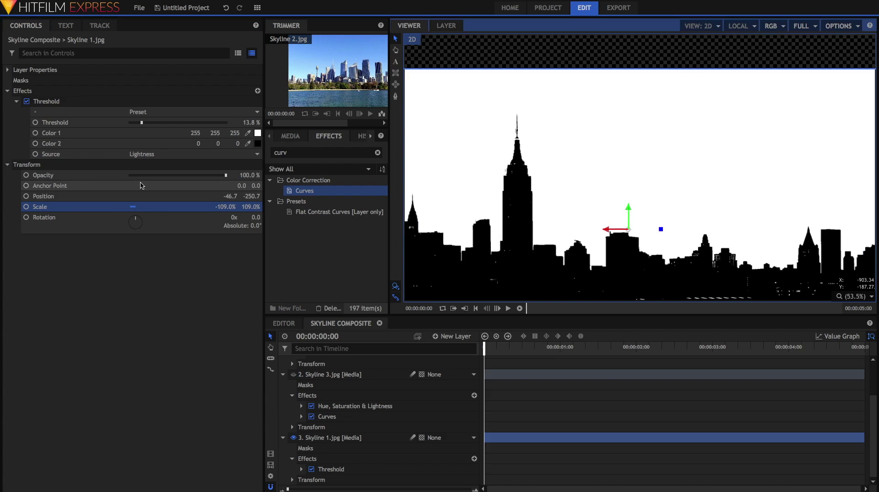
pyautogui.click(26, 197)
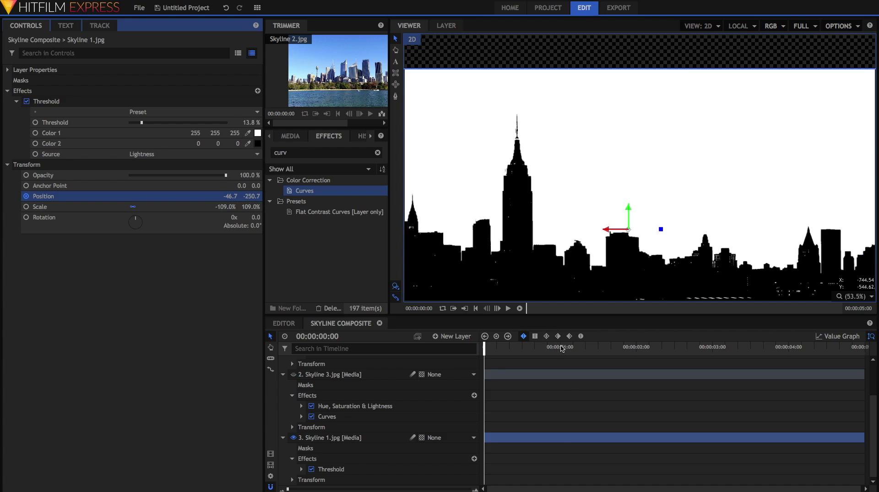
pyautogui.moveTo(824, 348); pyautogui.dragTo(877, 352)
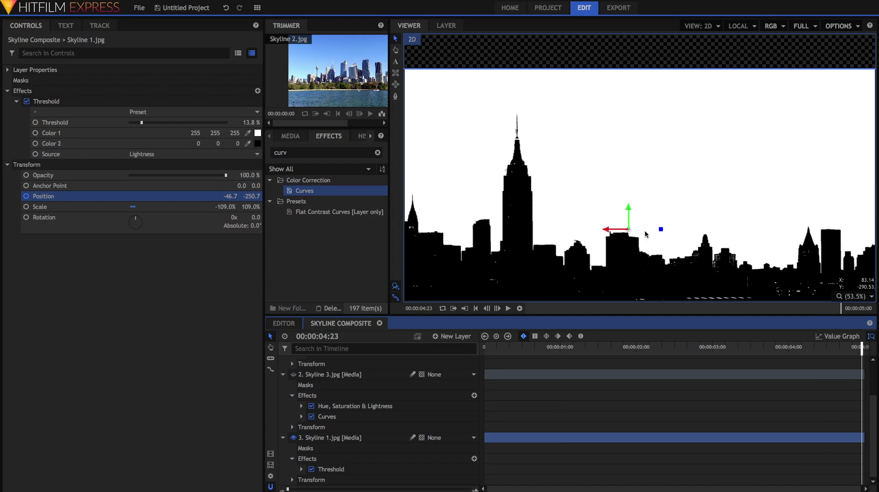
pyautogui.moveTo(607, 230); pyautogui.dragTo(611, 231)
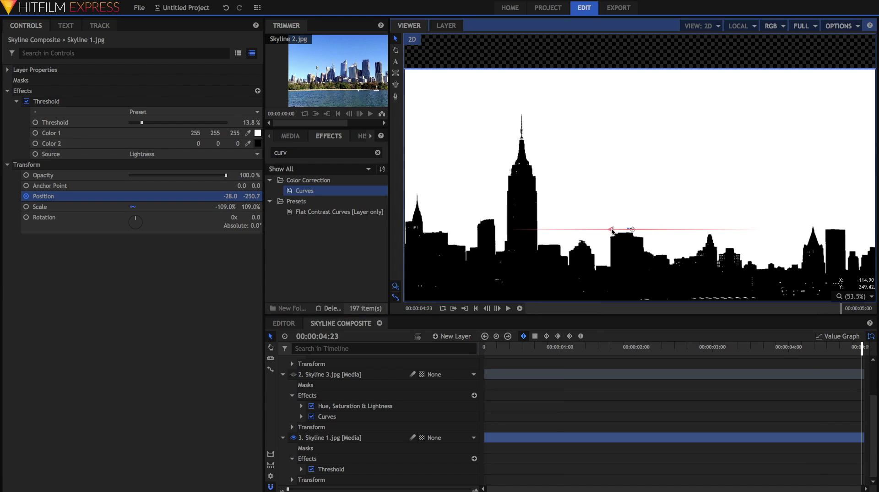
pyautogui.moveTo(496, 351); pyautogui.dragTo(484, 350)
pyautogui.press('space')
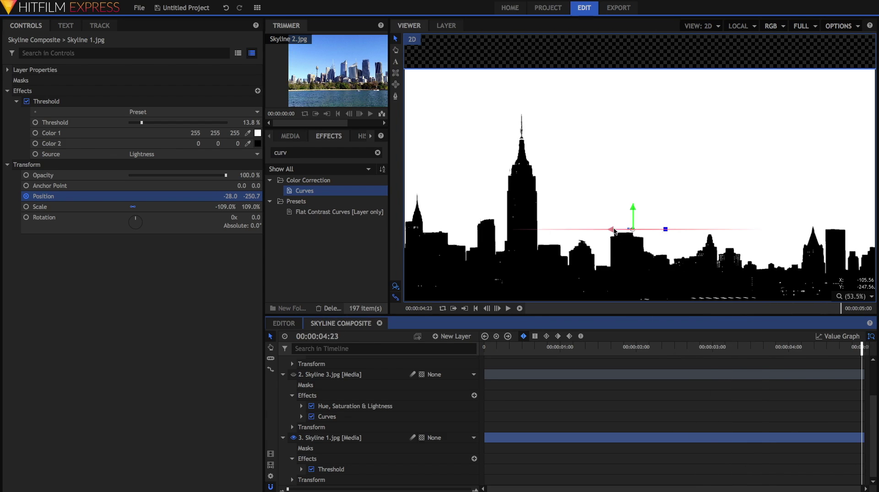
pyautogui.click(678, 264)
pyautogui.click(383, 338)
pyautogui.press('space')
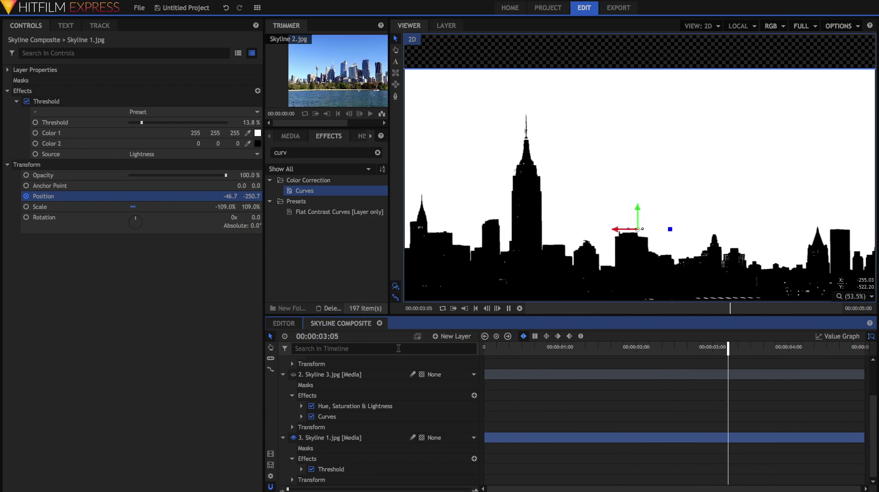
# - Show Skyline 3.jpg and keyframe it sliding right from X 411.0 across the shot
pyautogui.click(297, 374)
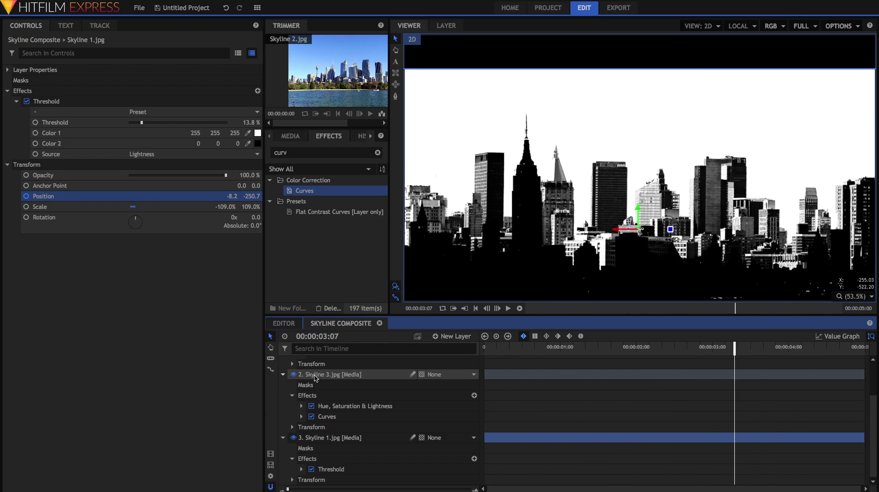
pyautogui.click(315, 377)
pyautogui.press('Home')
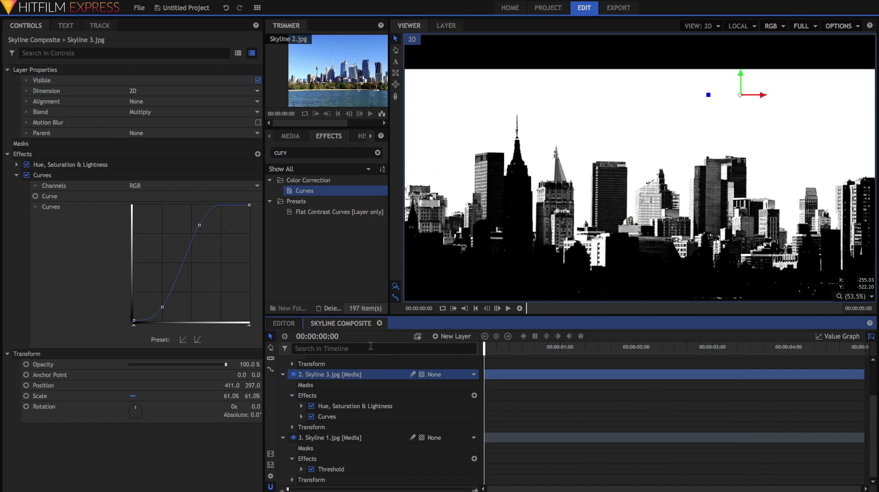
pyautogui.click(26, 386)
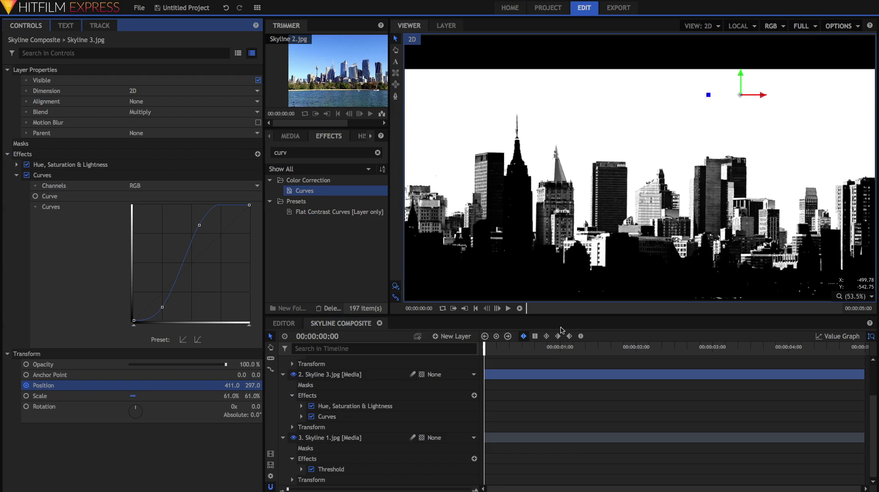
pyautogui.moveTo(813, 351); pyautogui.dragTo(862, 350)
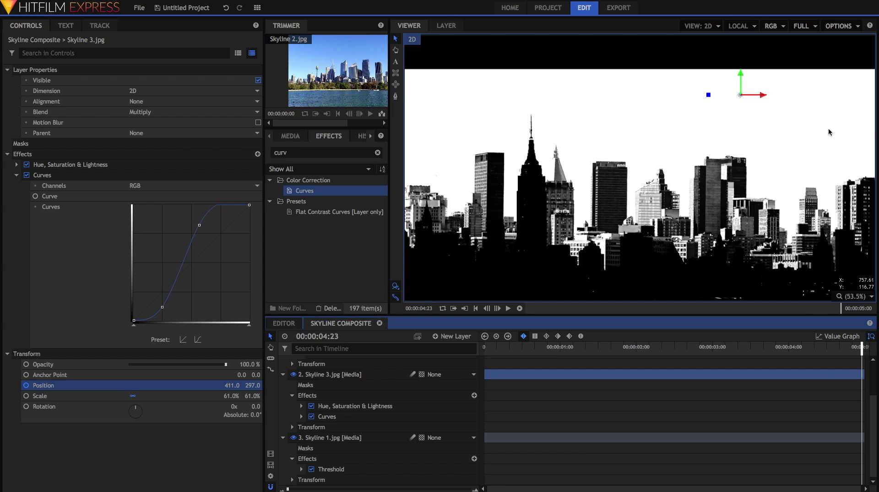
pyautogui.moveTo(765, 94); pyautogui.dragTo(851, 99)
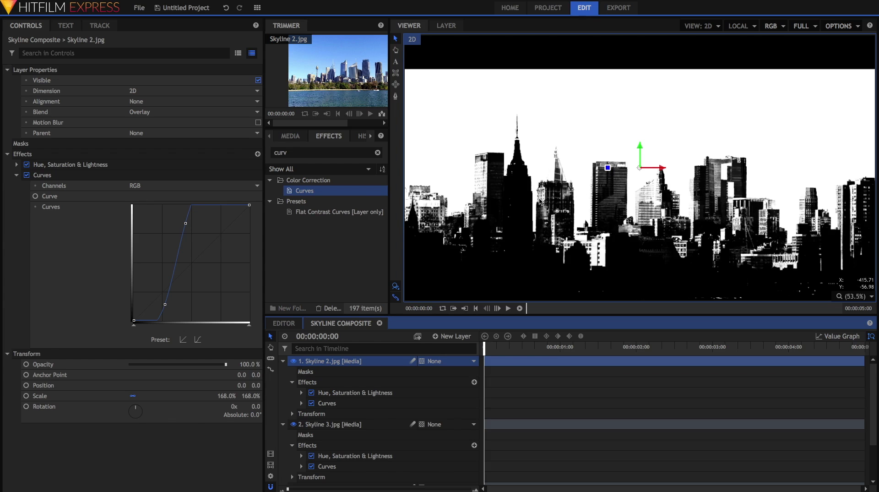
# - Switch Skyline 2.jpg's blend to Multiply after trying Darken, then preview the composite from the start
pyautogui.press('space')
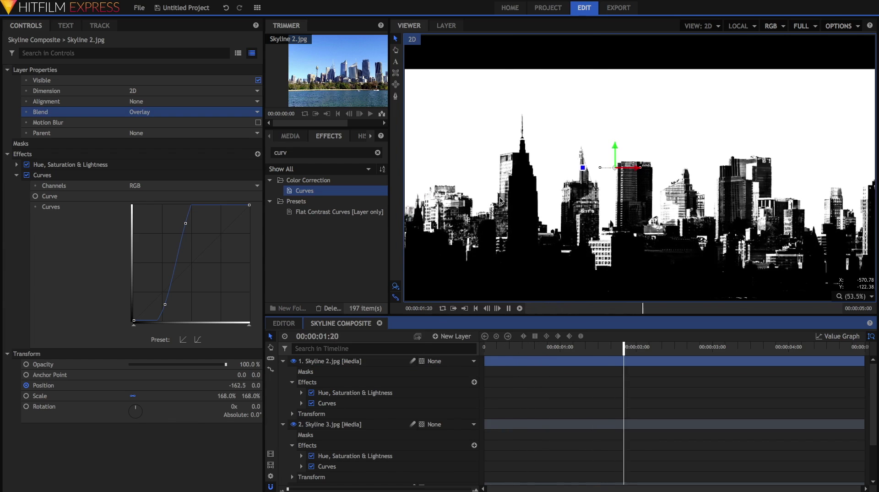
pyautogui.press('space')
pyautogui.click(252, 112)
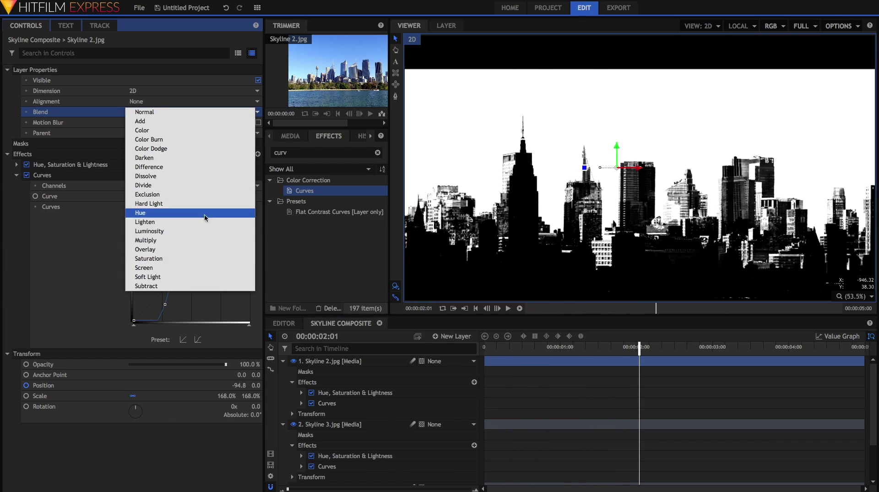
pyautogui.click(196, 240)
pyautogui.click(151, 112)
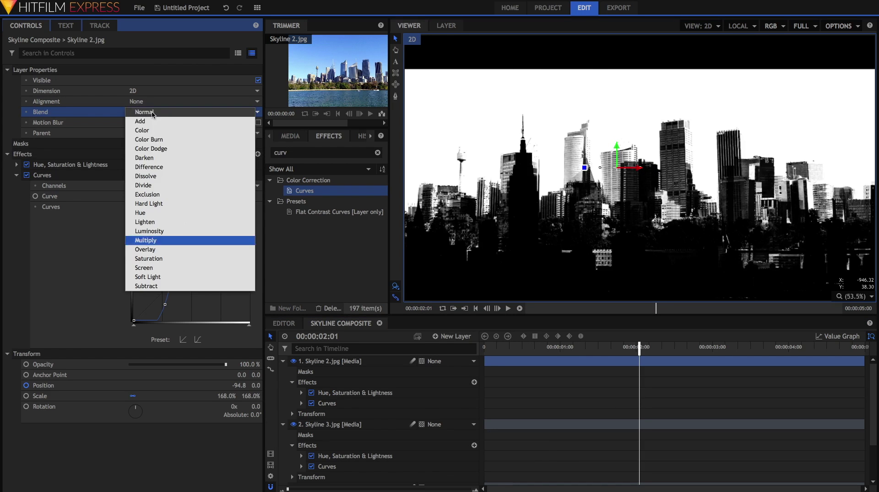
pyautogui.click(149, 158)
pyautogui.press('space')
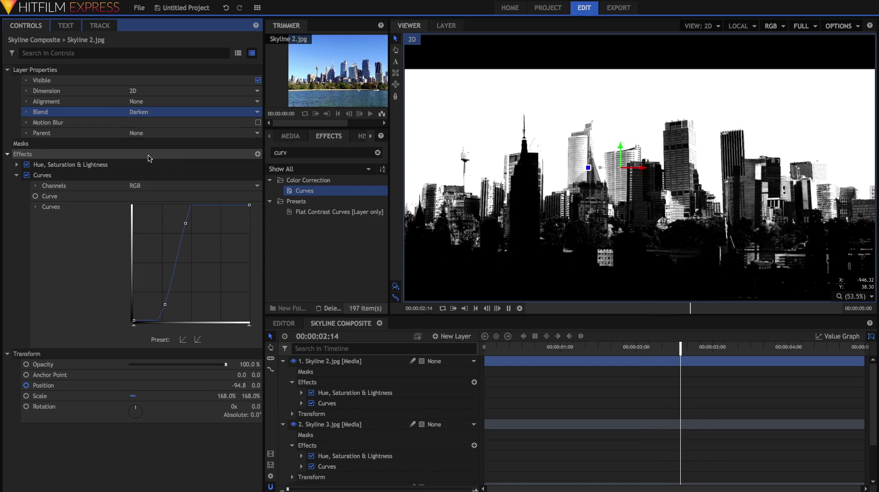
pyautogui.click(376, 345)
pyautogui.hotkey('ctrl', 'z')
pyautogui.press('Home')
pyautogui.press('space')
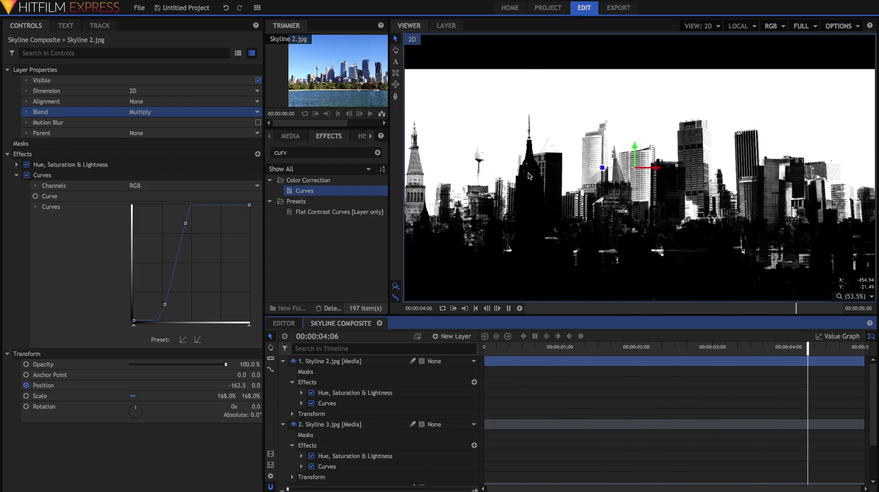
# - Add a white plane layer, New Plane 1
pyautogui.click(454, 336)
pyautogui.click(452, 349)
pyautogui.click(466, 262)
pyautogui.click(493, 293)
# - Collapse the skyline layers, move the white plane to the bottom of the stack, and preview
pyautogui.click(283, 372)
pyautogui.click(283, 382)
pyautogui.click(282, 392)
pyautogui.moveTo(315, 361); pyautogui.dragTo(307, 402)
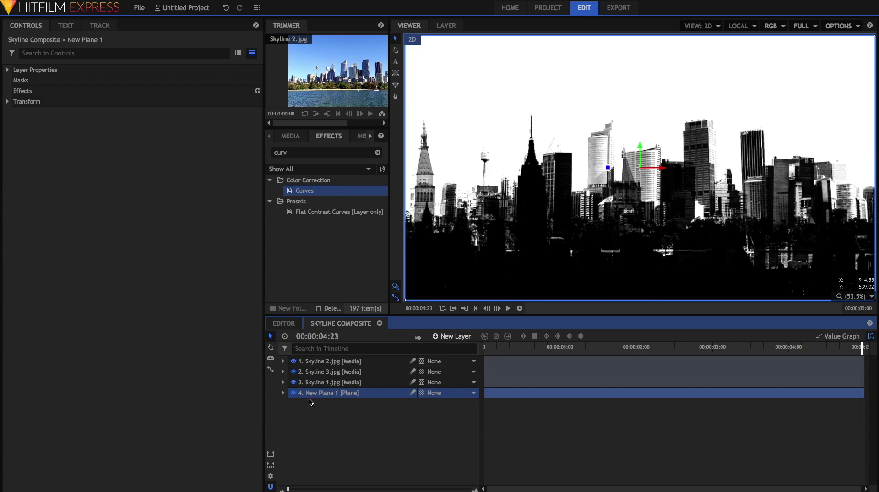
pyautogui.press('space')
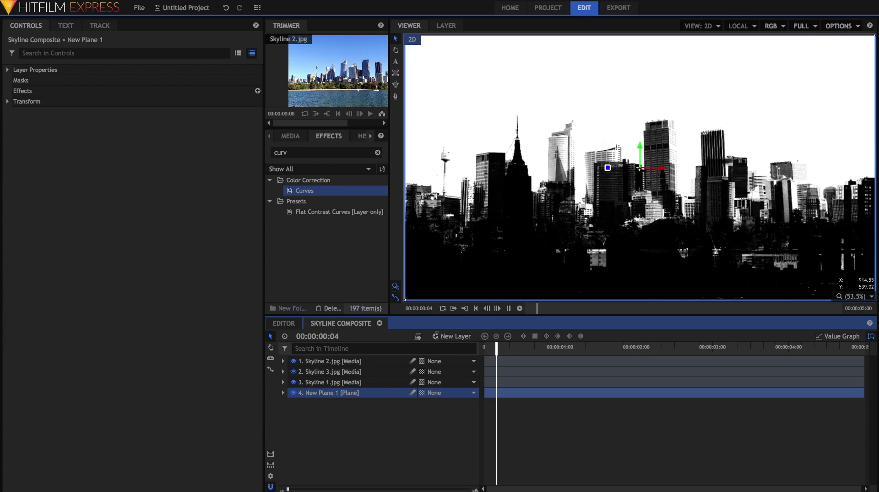
pyautogui.press('space')
# - Create a new composite shot named 'Final' and add Paper.jpg as its first layer
pyautogui.click(290, 135)
pyautogui.click(347, 153)
pyautogui.click(356, 164)
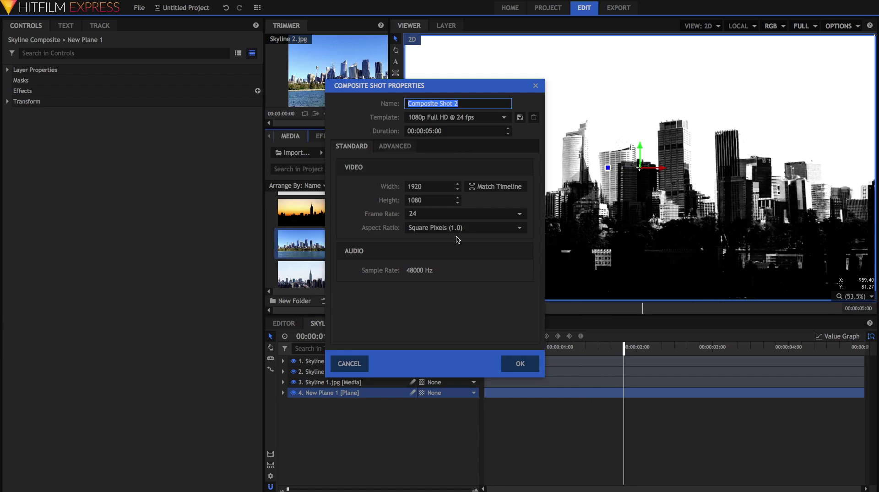
pyautogui.write('Final')
pyautogui.press('Return')
pyautogui.moveTo(296, 226); pyautogui.dragTo(346, 361)
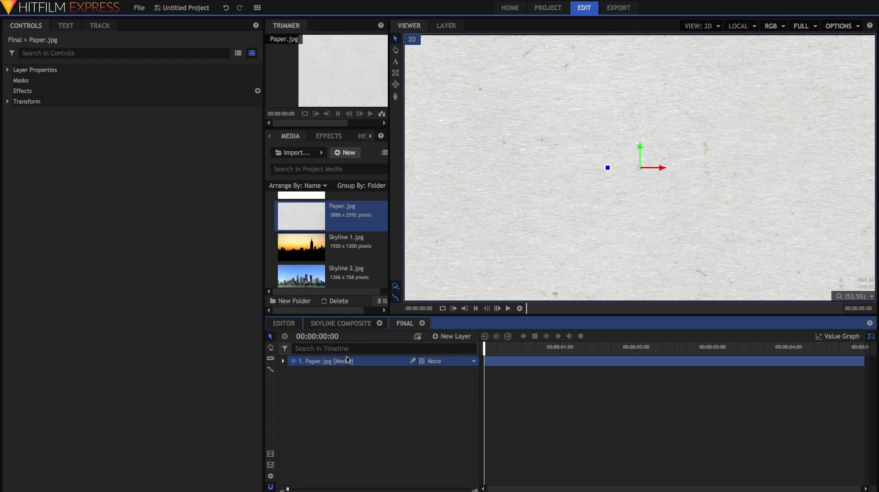
# - Scale the Paper.jpg layer down to 52%
pyautogui.click(183, 102)
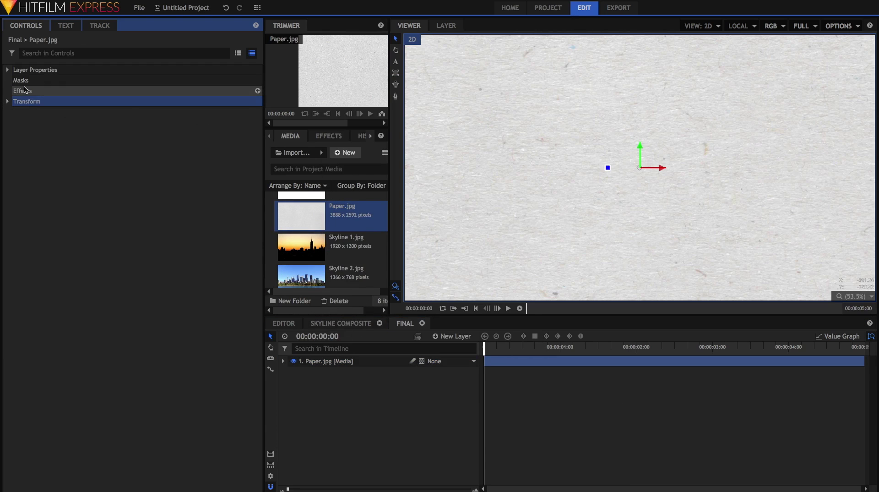
pyautogui.click(7, 101)
pyautogui.moveTo(226, 143); pyautogui.dragTo(223, 143)
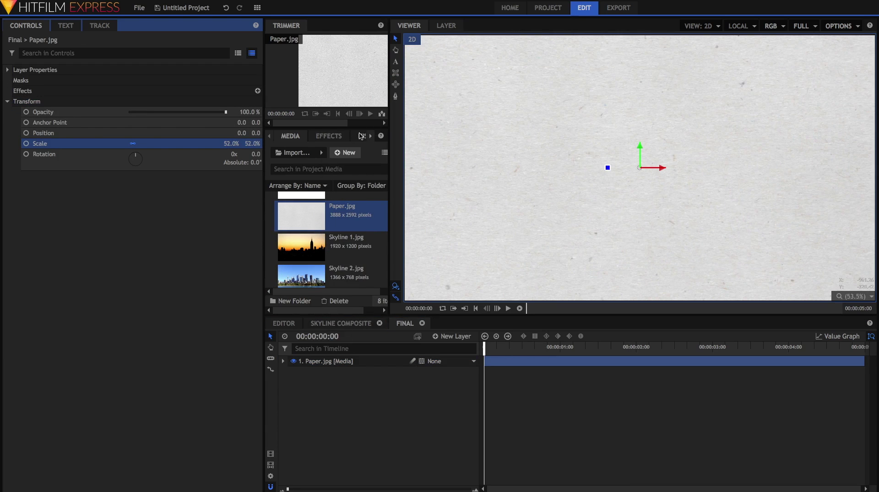
# - Search effects for 'leve' and apply Levels Histogram to Paper.jpg to darken the paper
pyautogui.click(324, 135)
pyautogui.doubleClick(321, 151)
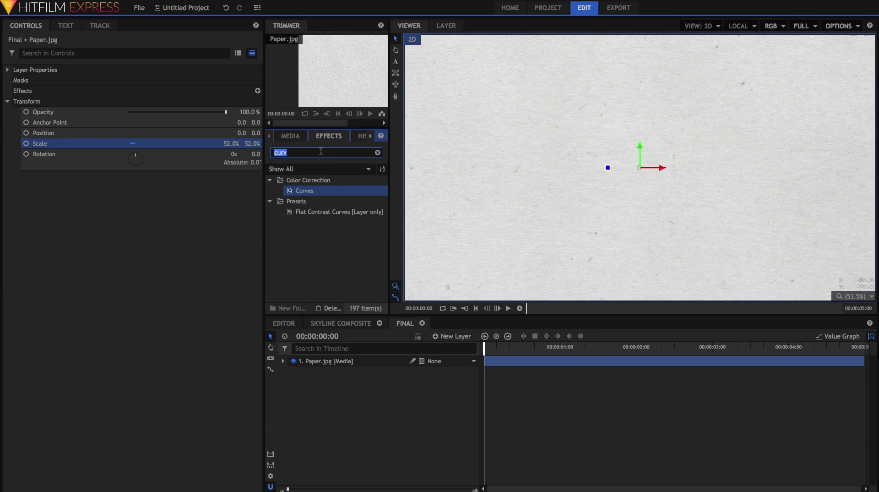
pyautogui.write('leve')
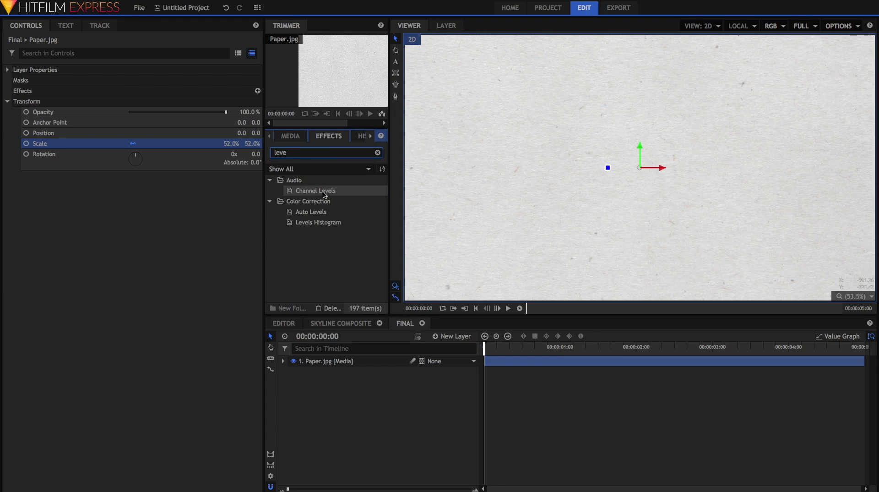
pyautogui.moveTo(318, 222); pyautogui.dragTo(325, 361)
pyautogui.click(289, 136)
pyautogui.scroll(-2, 321, 238)
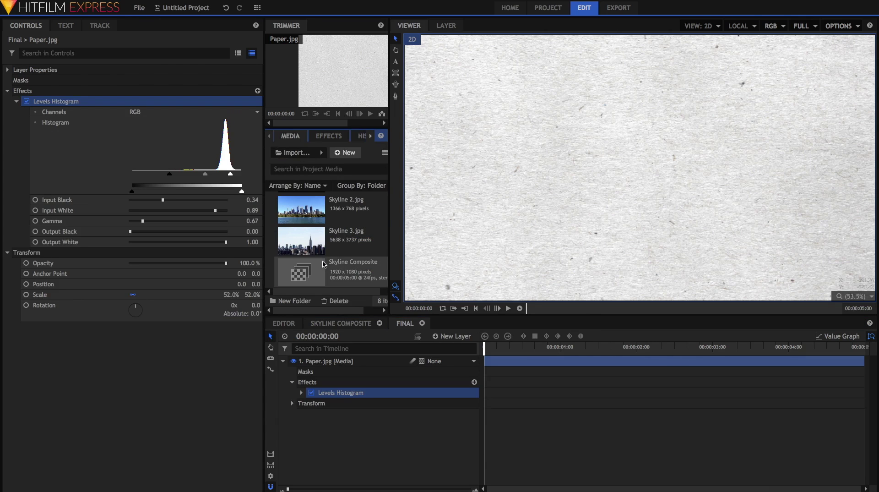
pyautogui.click(345, 361)
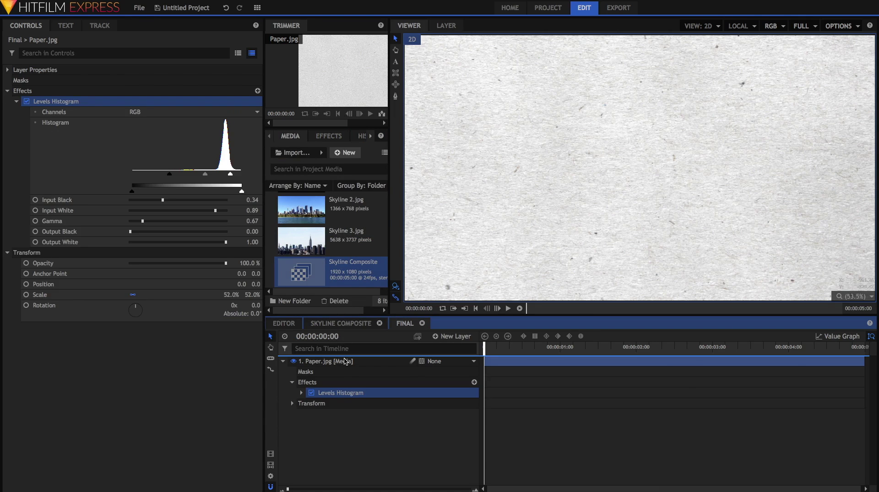
# - Add Skyline Composite above Paper.jpg and compare Multiply, Darken and Color Burn blend modes
pyautogui.moveTo(345, 360); pyautogui.dragTo(345, 360)
pyautogui.click(34, 70)
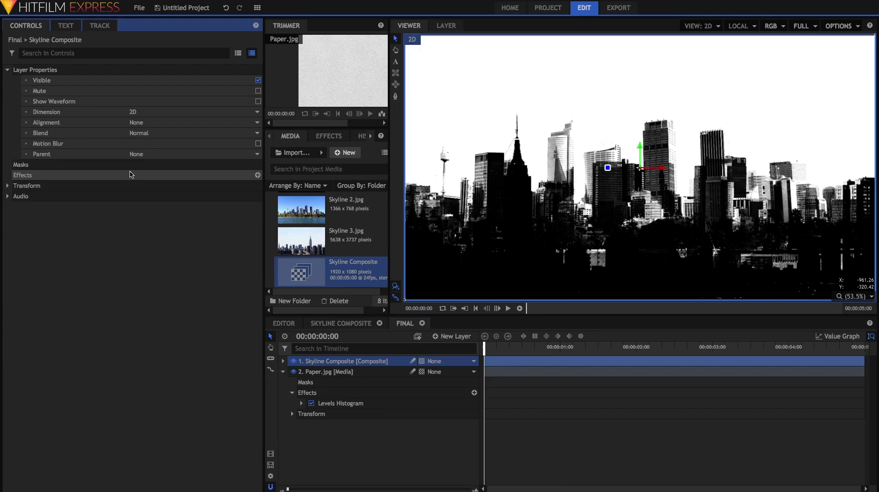
pyautogui.click(150, 132)
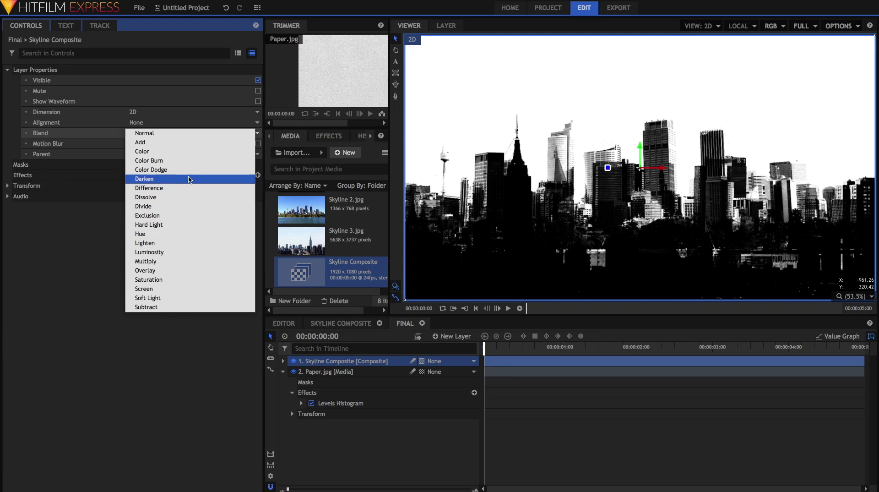
pyautogui.click(157, 261)
pyautogui.click(149, 133)
pyautogui.click(157, 182)
pyautogui.click(149, 133)
pyautogui.click(151, 161)
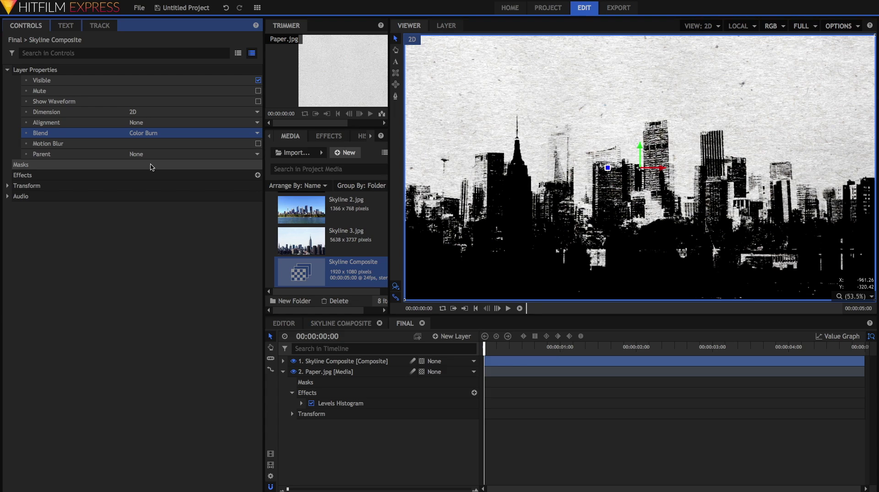
# - Play the Final composite from the start to preview the skyline blend
pyautogui.click(509, 308)
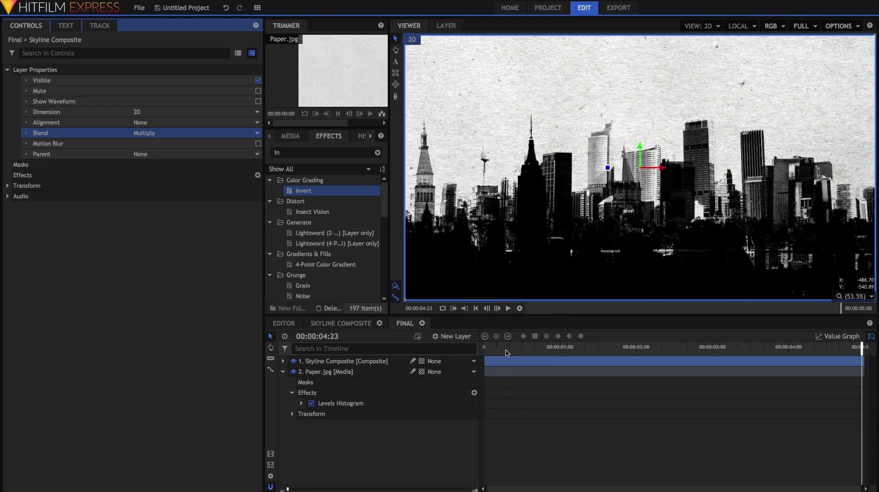
pyautogui.moveTo(507, 352); pyautogui.dragTo(485, 349)
pyautogui.press('space')
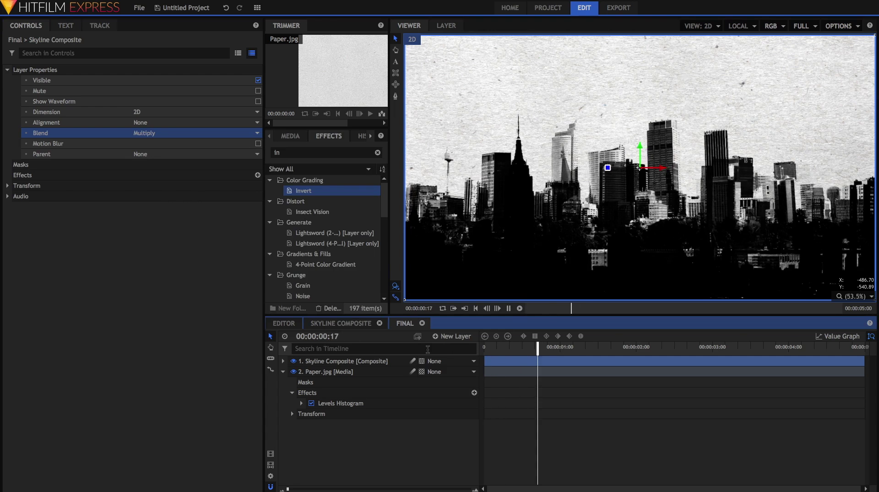
pyautogui.press('space')
# - Apply Displacement to Skyline Composite sourced from Paper.jpg with 10 px max displacement, fitting the viewer
pyautogui.scroll(5, 465, 177)
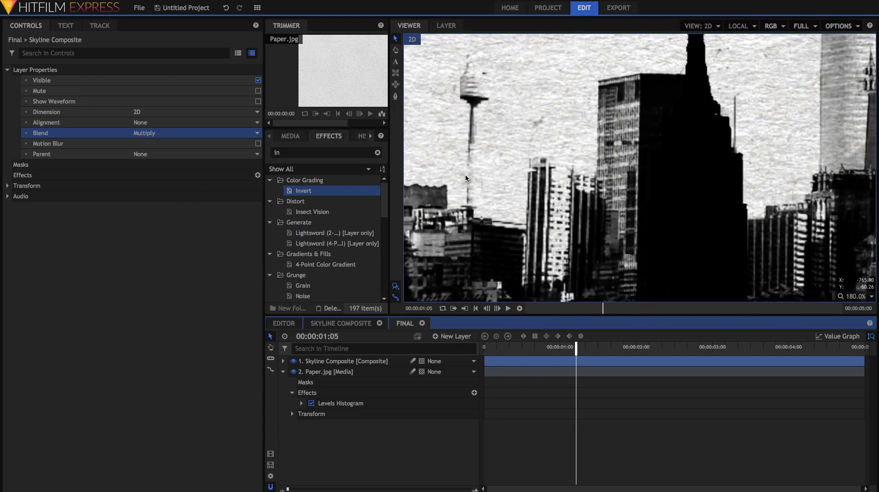
pyautogui.click(353, 149)
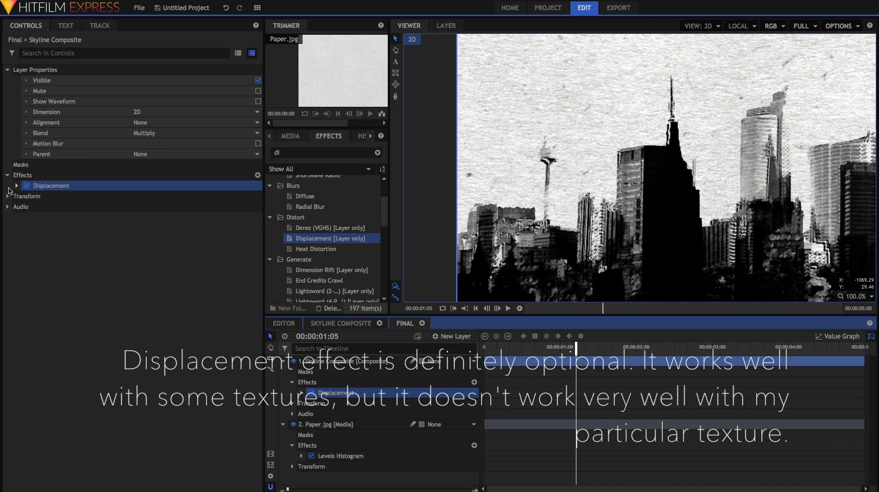
pyautogui.click(16, 185)
pyautogui.click(165, 196)
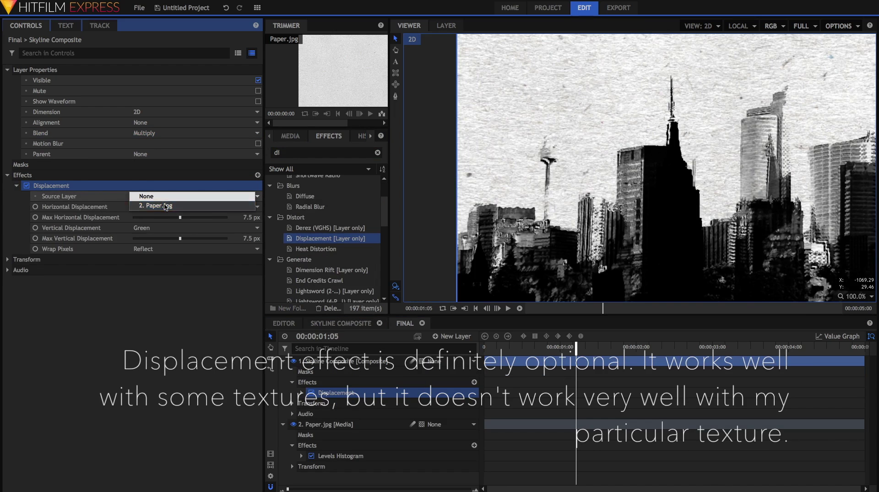
pyautogui.click(166, 206)
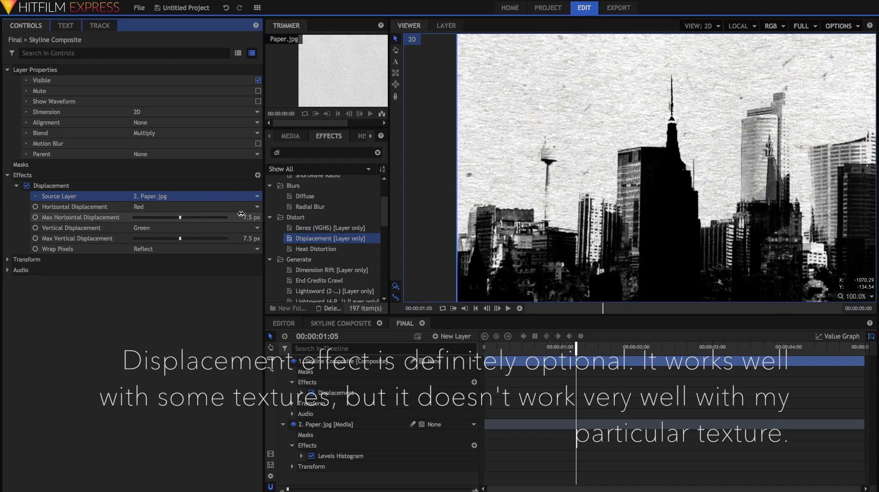
pyautogui.click(851, 296)
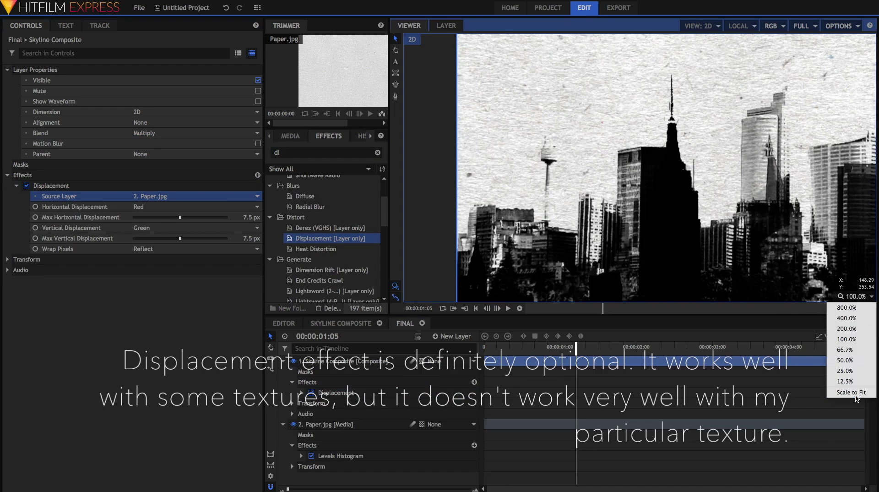
pyautogui.click(851, 392)
pyautogui.scroll(4, 634, 251)
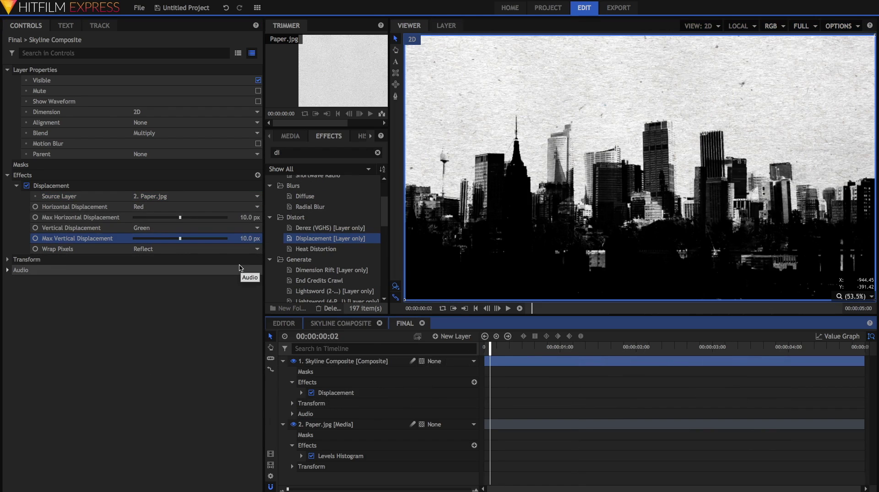
pyautogui.click(290, 135)
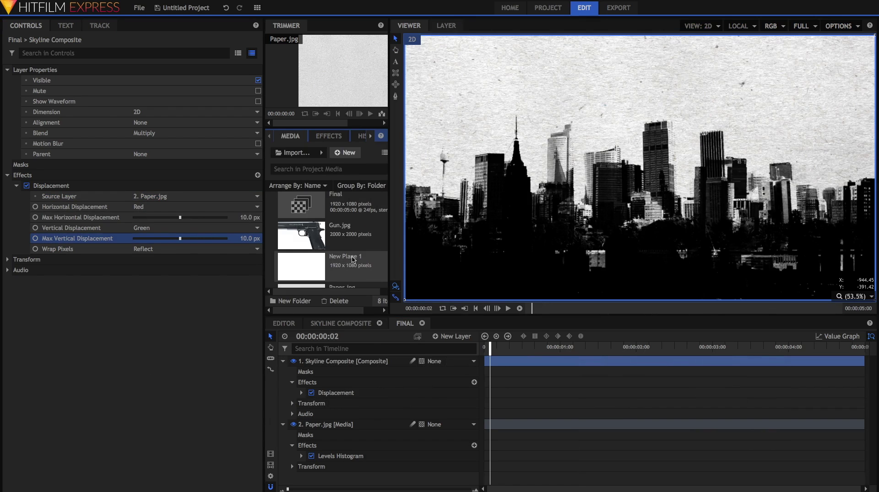
# - Create a 'Gun' composite holding Gun.jpg above a new white plane layer
pyautogui.click(353, 154)
pyautogui.click(356, 165)
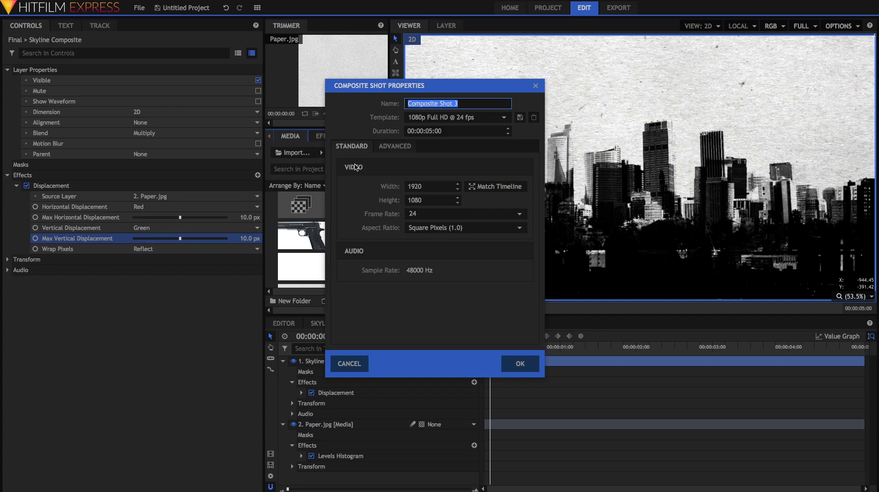
pyautogui.moveTo(301, 264); pyautogui.dragTo(347, 364)
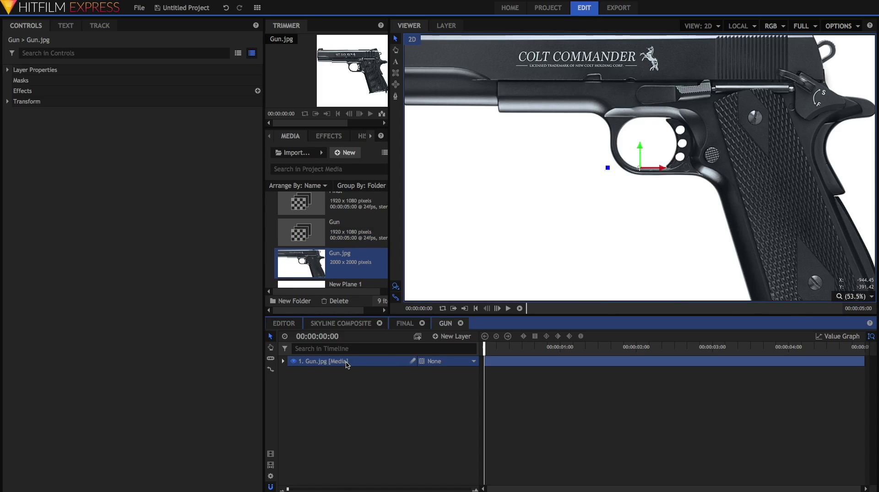
pyautogui.click(447, 338)
pyautogui.click(444, 347)
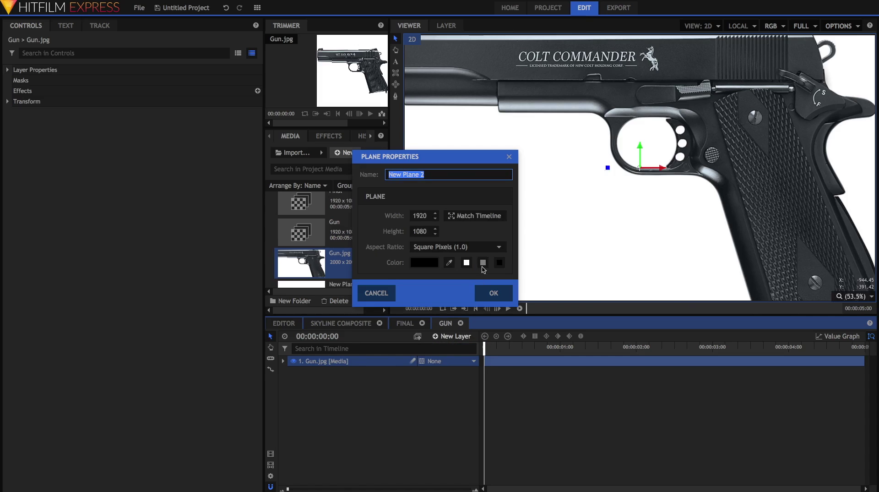
pyautogui.click(466, 262)
pyautogui.click(494, 292)
pyautogui.moveTo(392, 362); pyautogui.dragTo(397, 379)
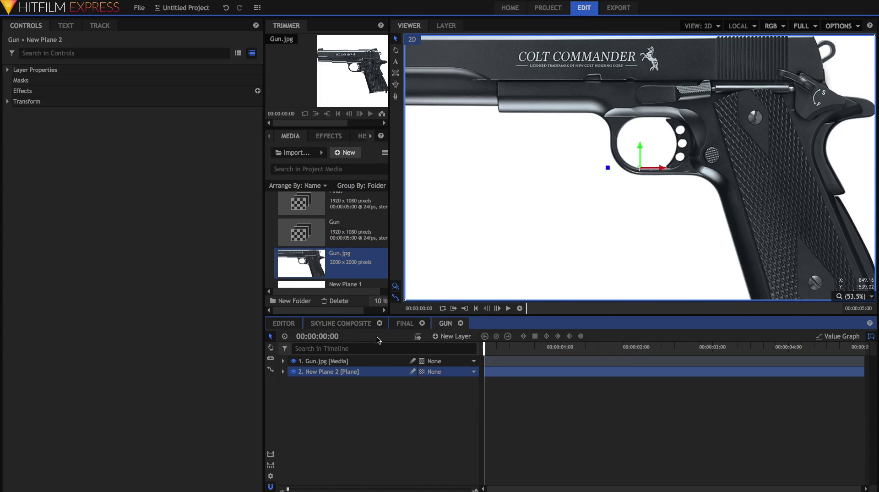
# - Scale Gun.jpg down to about 81% to fit the frame
pyautogui.click(357, 361)
pyautogui.click(10, 101)
pyautogui.moveTo(239, 144)
pyautogui.mouseDown()
pyautogui.moveTo(223, 144)
pyautogui.moveTo(234, 144)
pyautogui.mouseUp()
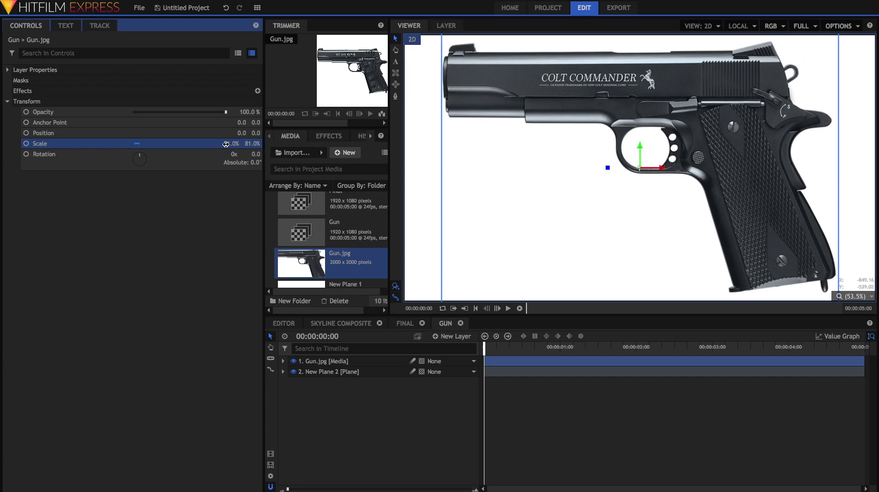
# - Add a grade layer above the gun and apply the Threshold effect to it
pyautogui.click(452, 336)
pyautogui.click(451, 368)
pyautogui.click(329, 136)
pyautogui.click(322, 152)
pyautogui.write('thre')
pyautogui.click(333, 212)
pyautogui.moveTo(345, 336); pyautogui.dragTo(347, 361)
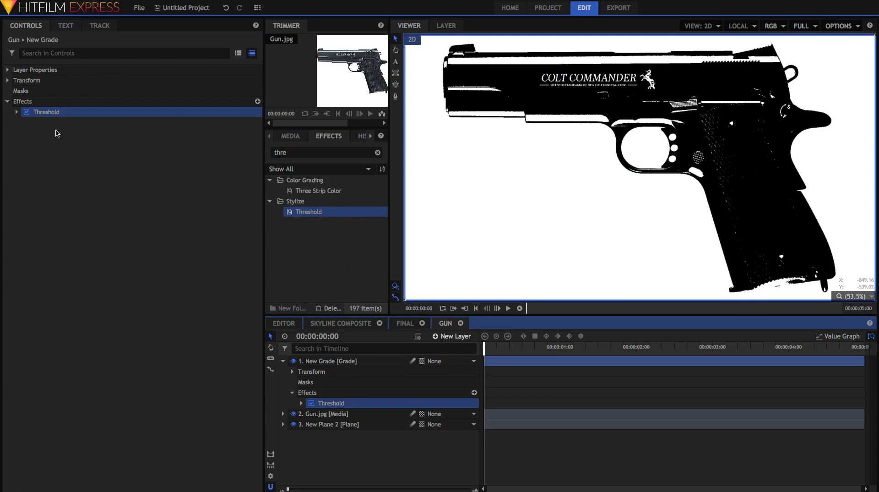
# - Set the Threshold level to 98% for a clean black silhouette
pyautogui.click(17, 112)
pyautogui.moveTo(179, 133); pyautogui.dragTo(231, 136)
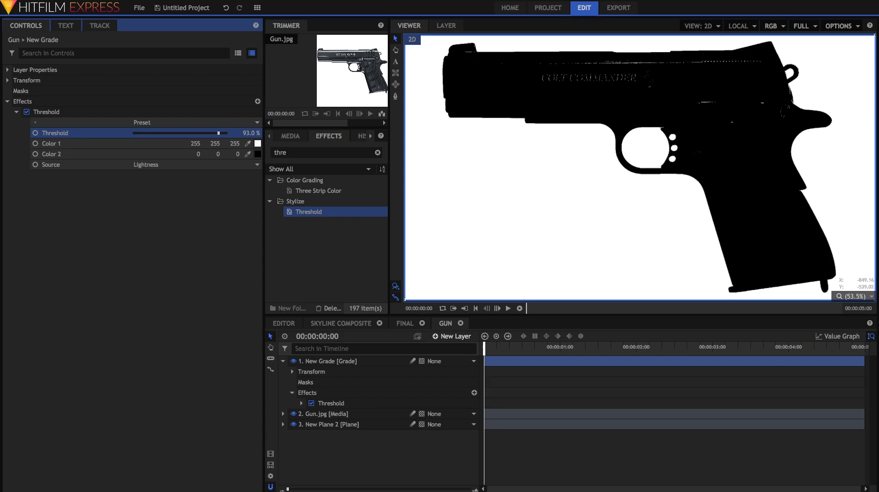
pyautogui.moveTo(226, 133); pyautogui.dragTo(223, 132)
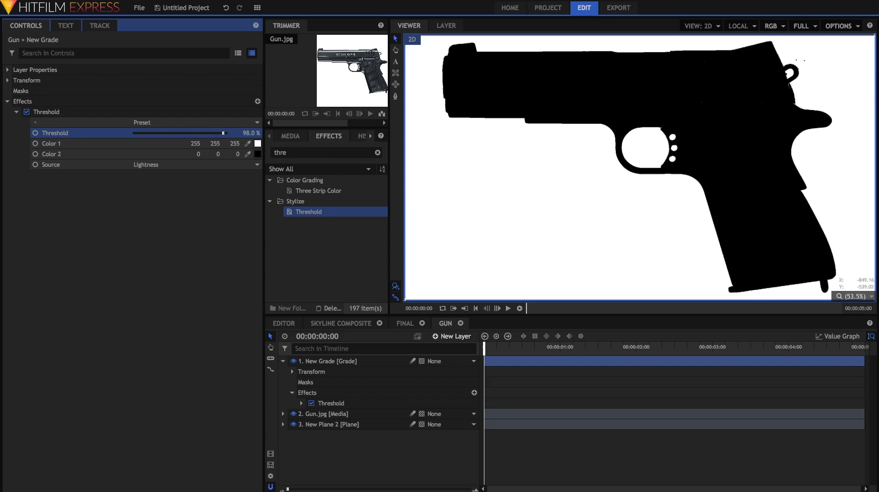
# - Apply Luminance Key to the grade layer, Key Out Brighter, threshold 0.53
pyautogui.doubleClick(322, 152)
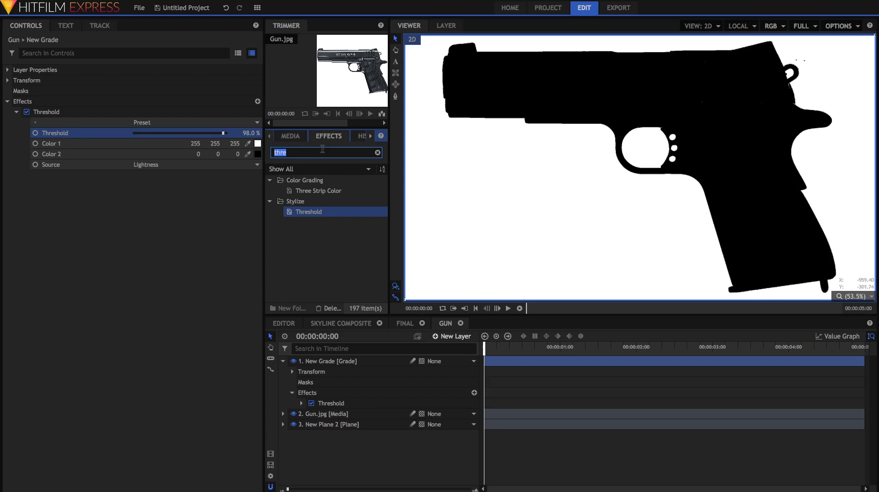
pyautogui.write('lum')
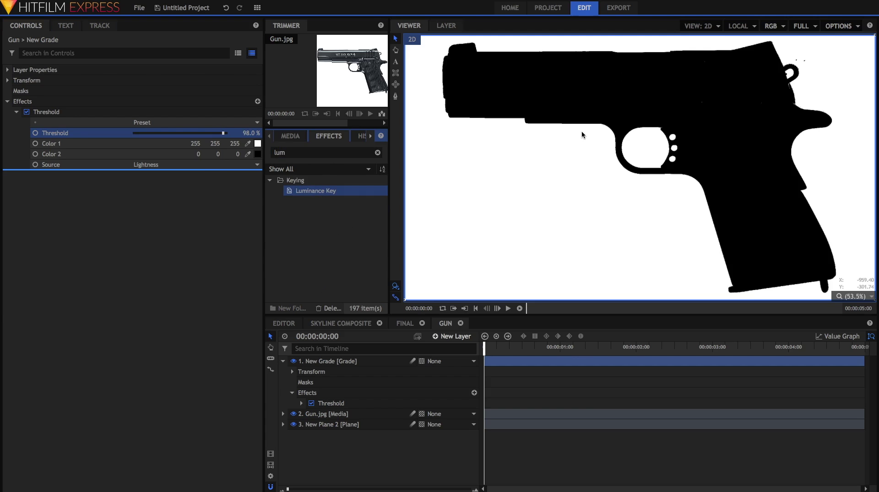
pyautogui.moveTo(582, 131); pyautogui.dragTo(579, 128)
pyautogui.click(17, 174)
pyautogui.click(153, 185)
pyautogui.click(155, 195)
pyautogui.moveTo(181, 196); pyautogui.dragTo(217, 196)
pyautogui.moveTo(143, 202); pyautogui.dragTo(184, 203)
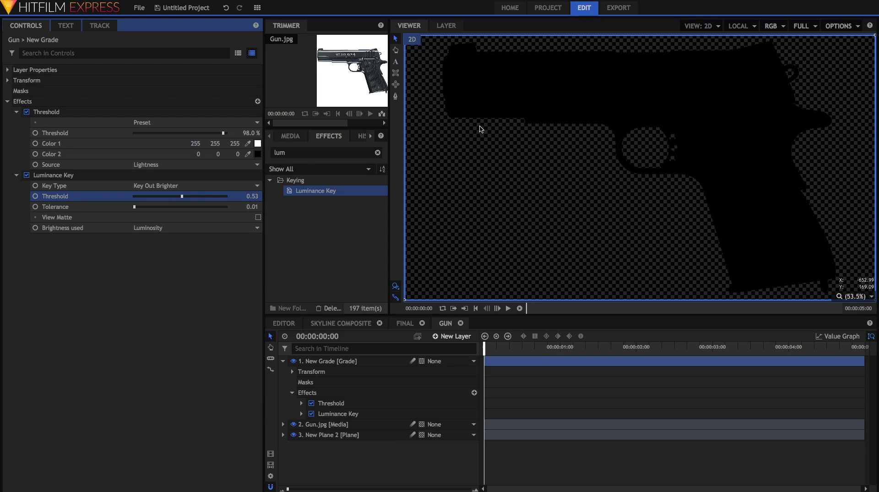
# - Move Gun.jpg lower in the frame to about 143.8, -480.1
pyautogui.click(339, 414)
pyautogui.click(341, 422)
pyautogui.moveTo(639, 143); pyautogui.dragTo(679, 269)
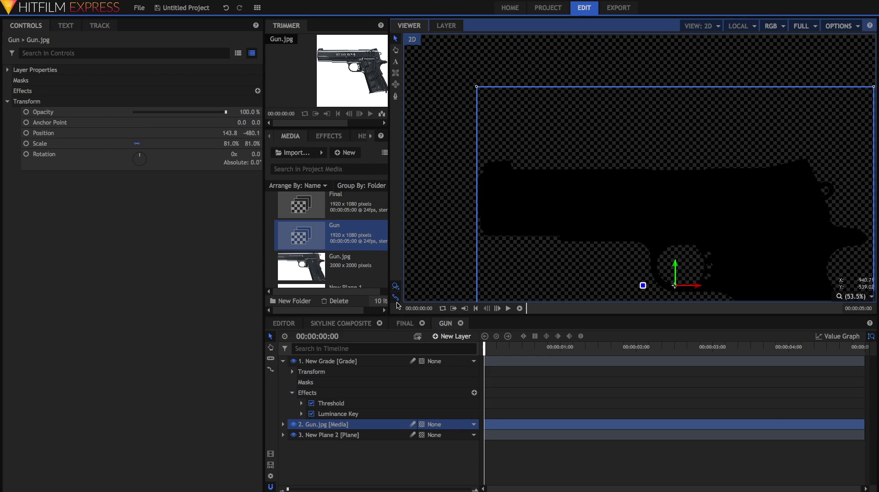
# - Add the Gun composite as a hidden layer in the Final composite
pyautogui.click(397, 324)
pyautogui.moveTo(331, 248); pyautogui.dragTo(358, 363)
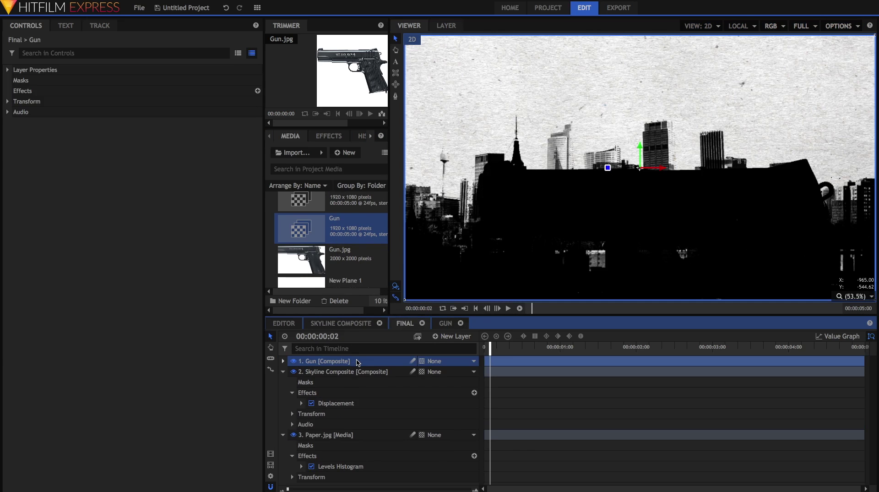
pyautogui.click(293, 361)
# - Apply Set Matte to Skyline Composite with the Gun layer as source, then preview from the start
pyautogui.click(319, 136)
pyautogui.doubleClick(319, 153)
pyautogui.write('set')
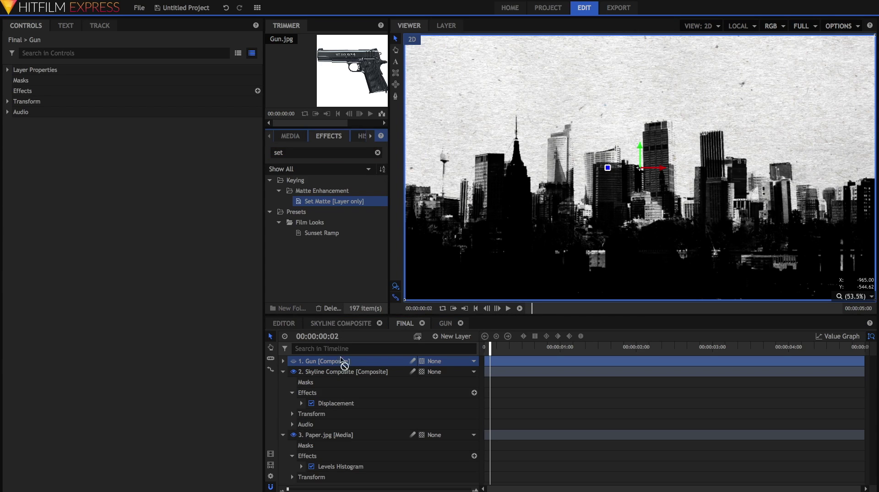
pyautogui.click(340, 363)
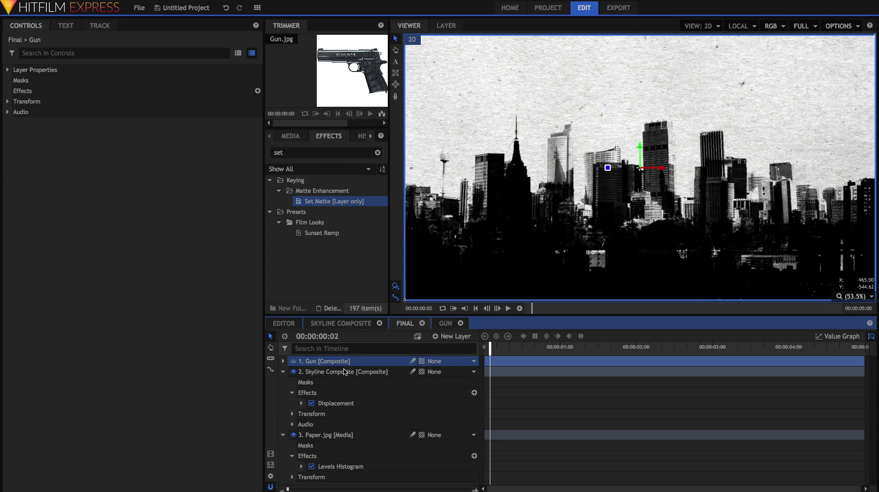
pyautogui.moveTo(344, 372); pyautogui.dragTo(345, 371)
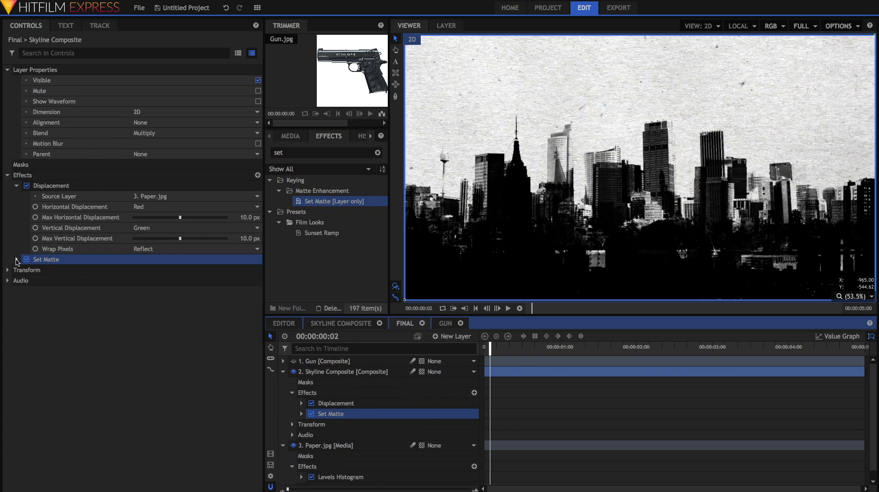
pyautogui.click(17, 260)
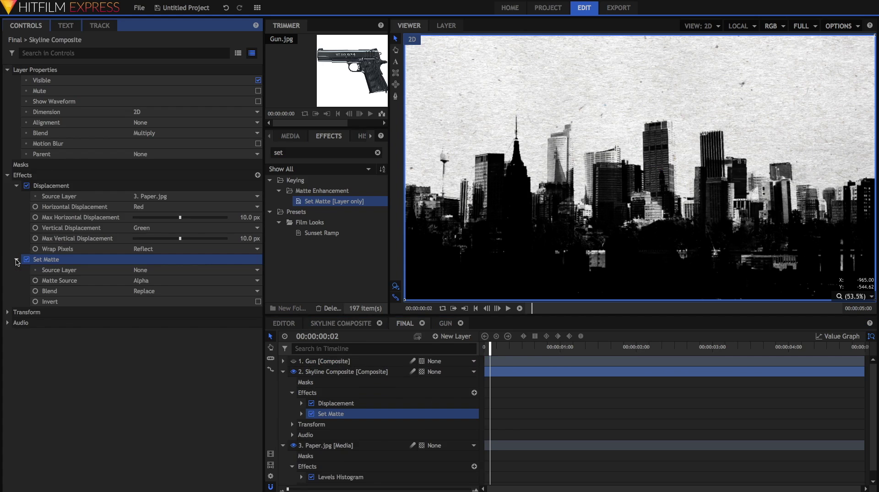
pyautogui.click(172, 273)
pyautogui.click(170, 280)
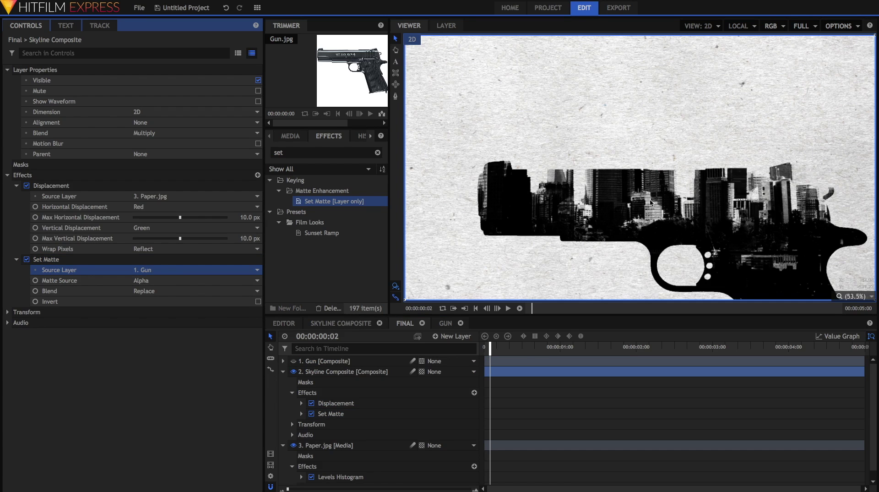
pyautogui.press('Home')
pyautogui.press('space')
pyautogui.press('space')
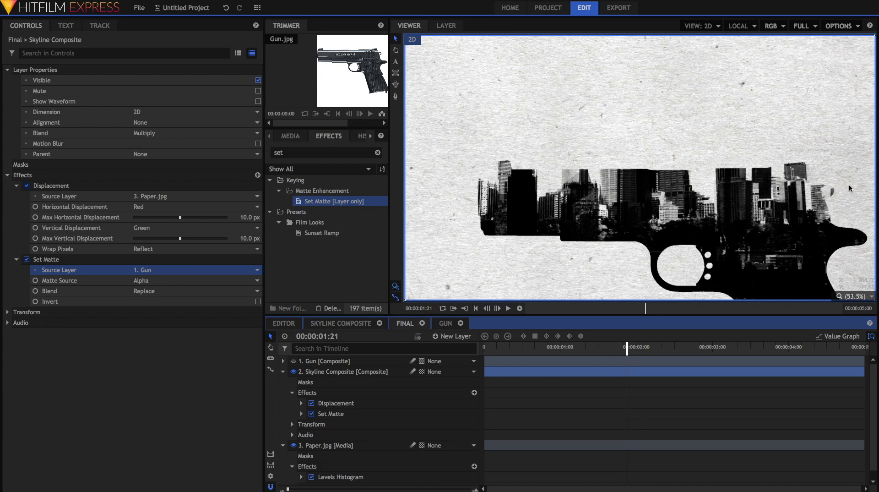
# - In the Gun composite, add a new black plane layer and hide it
pyautogui.click(444, 325)
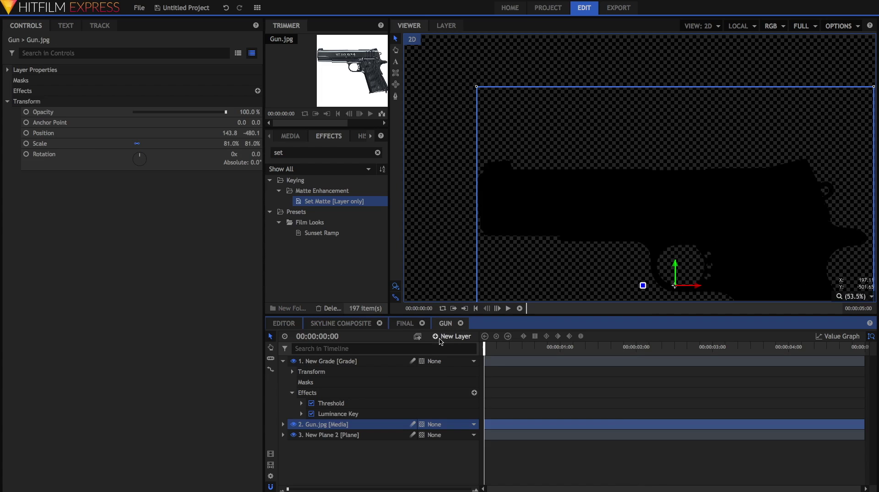
pyautogui.click(439, 339)
pyautogui.click(443, 346)
pyautogui.click(490, 294)
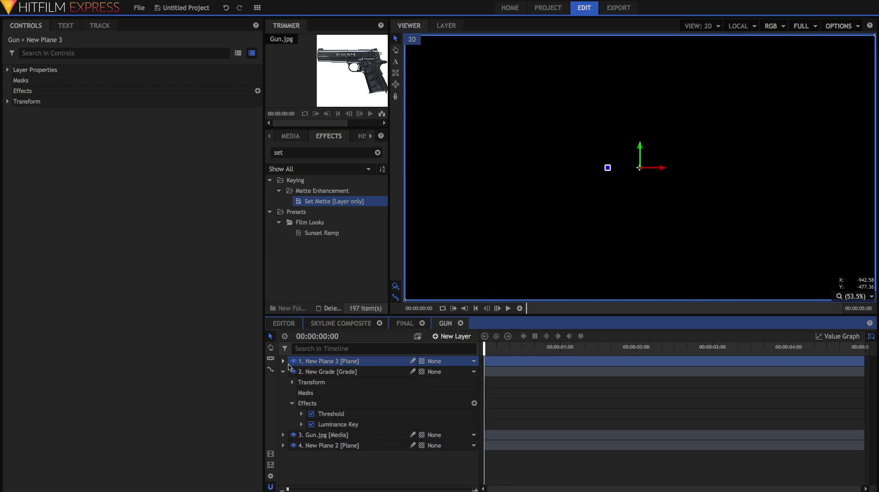
pyautogui.click(293, 361)
# - Mask the plane to a rectangle above the gun and make it visible again
pyautogui.click(395, 73)
pyautogui.scroll(-2, 459, 146)
pyautogui.scroll(-1, 459, 146)
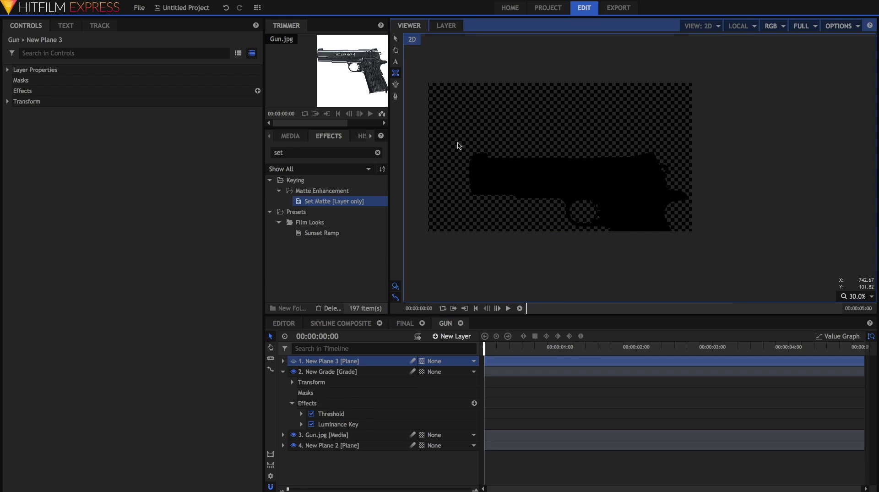
pyautogui.scroll(1, 459, 146)
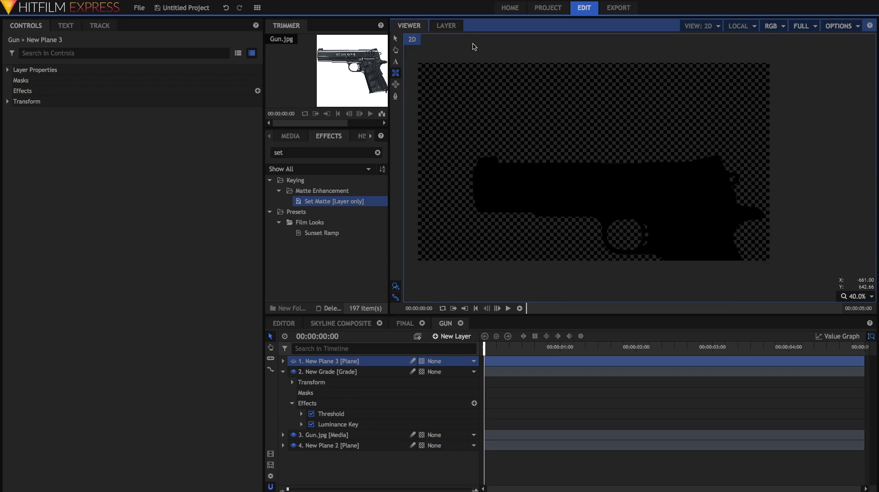
pyautogui.moveTo(472, 43)
pyautogui.mouseDown()
pyautogui.moveTo(506, 108)
pyautogui.moveTo(566, 182)
pyautogui.moveTo(654, 189)
pyautogui.moveTo(719, 177)
pyautogui.mouseUp()
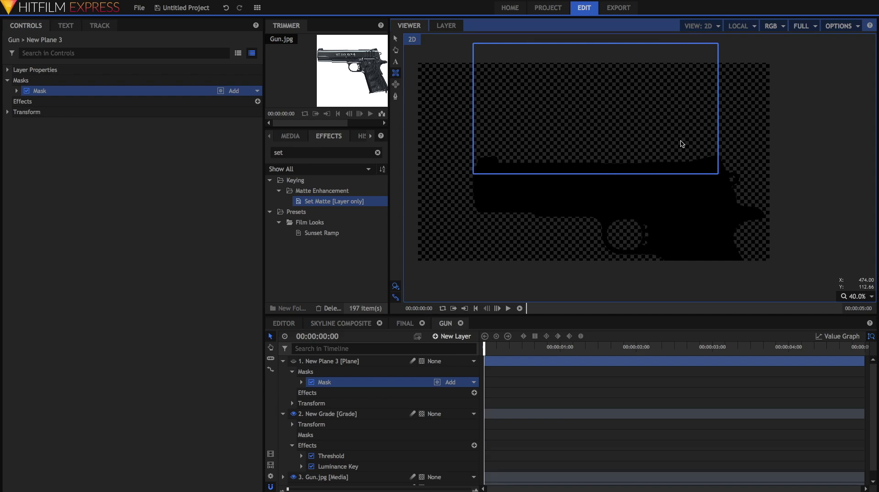
pyautogui.click(293, 361)
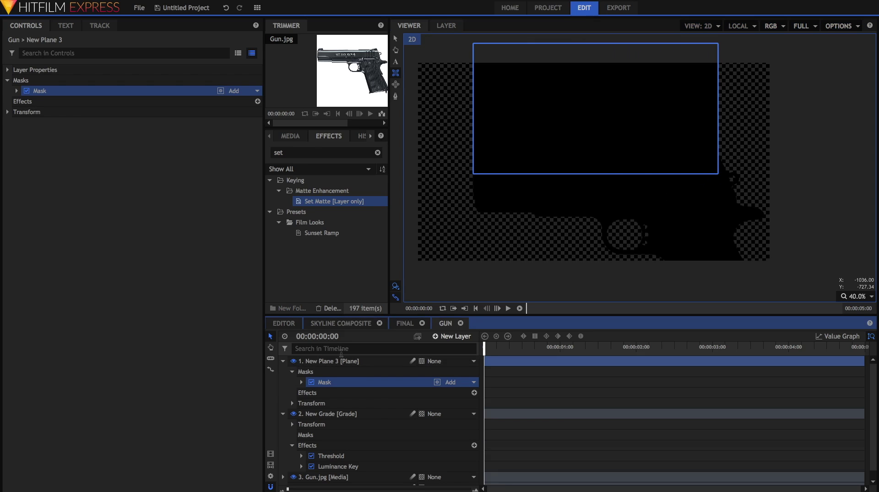
pyautogui.click(402, 323)
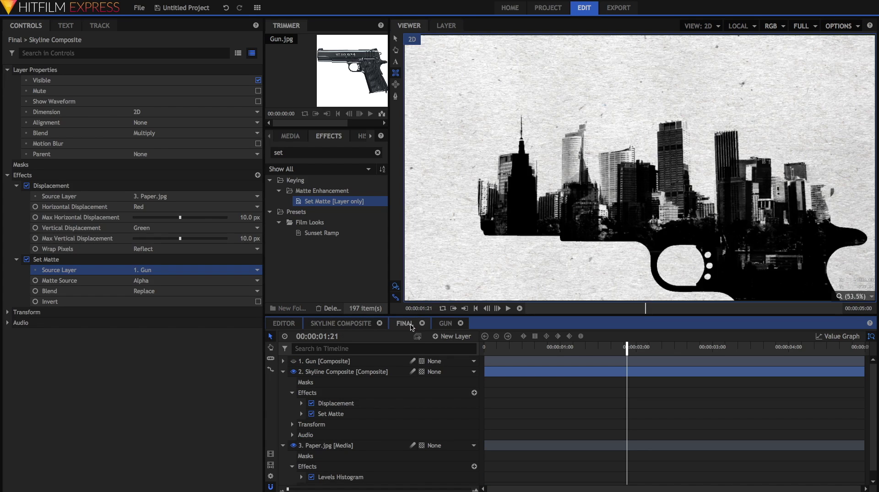
pyautogui.click(486, 347)
pyautogui.press('space')
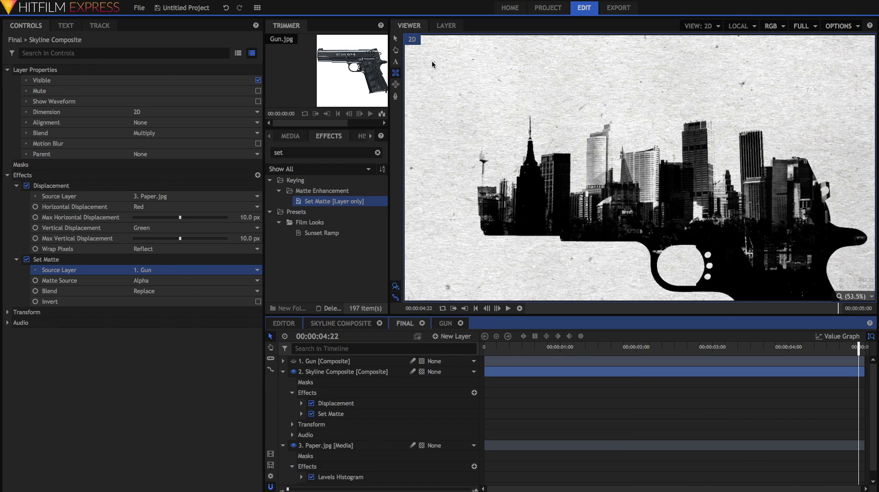
# - Add a new text layer to the Final composite, opening its 400 × 400 Text Properties
pyautogui.click(456, 336)
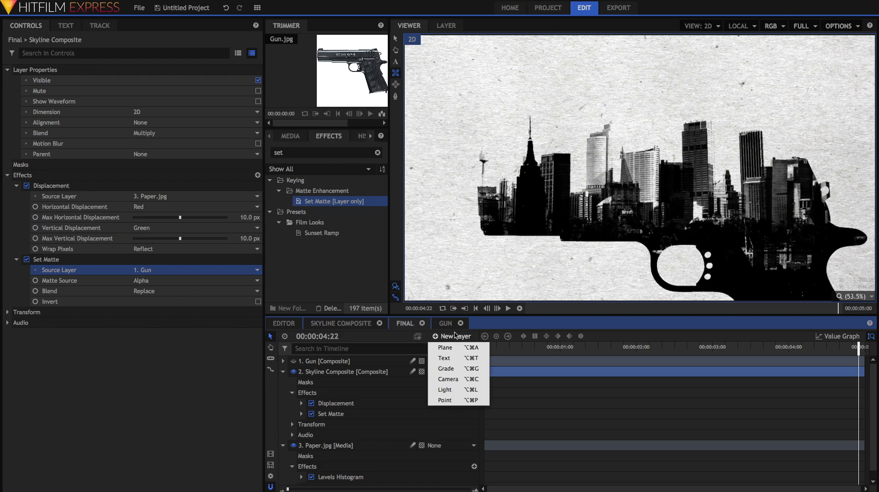
pyautogui.click(458, 358)
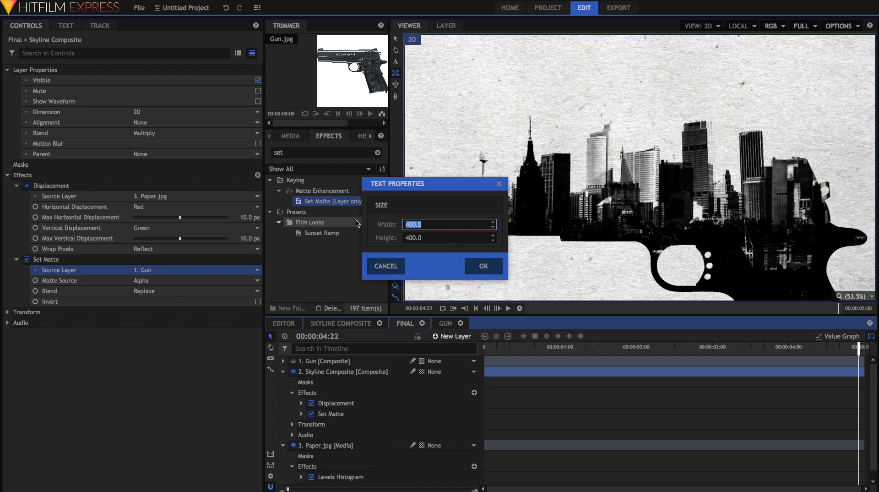